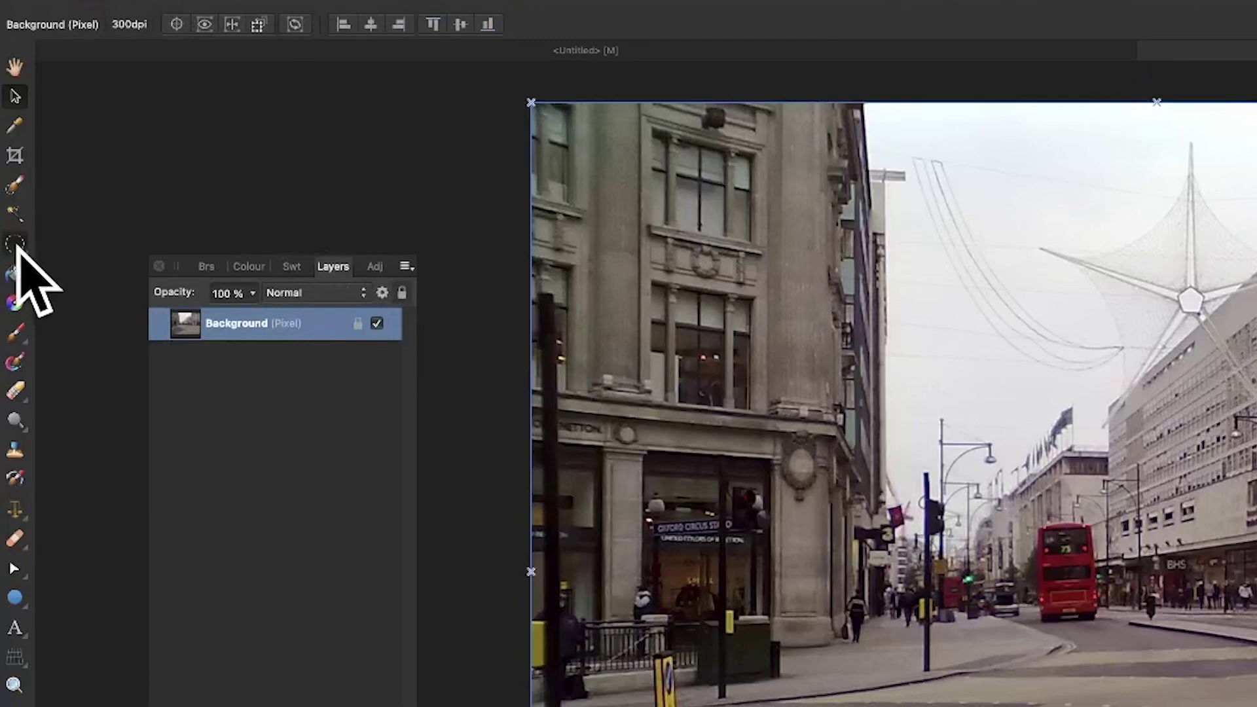
Step: With the Elliptical Marquee Tool, add many circles of different sizes across the street photo
{"action": "left_click", "coordinate": [15, 244]}
{"action": "left_click", "coordinate": [116, 273]}
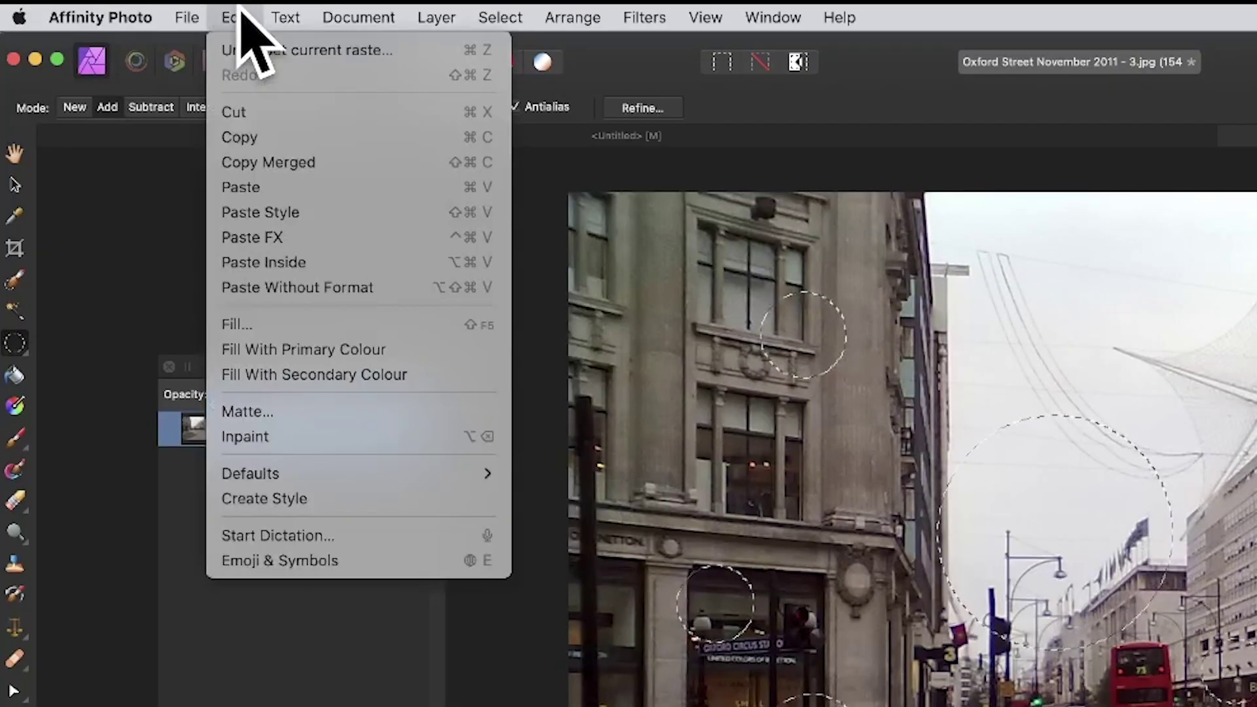
Step: Copy the circled areas, paste them as a new layer above the photo, and deselect
{"action": "left_click", "coordinate": [235, 17]}
{"action": "left_click", "coordinate": [234, 17]}
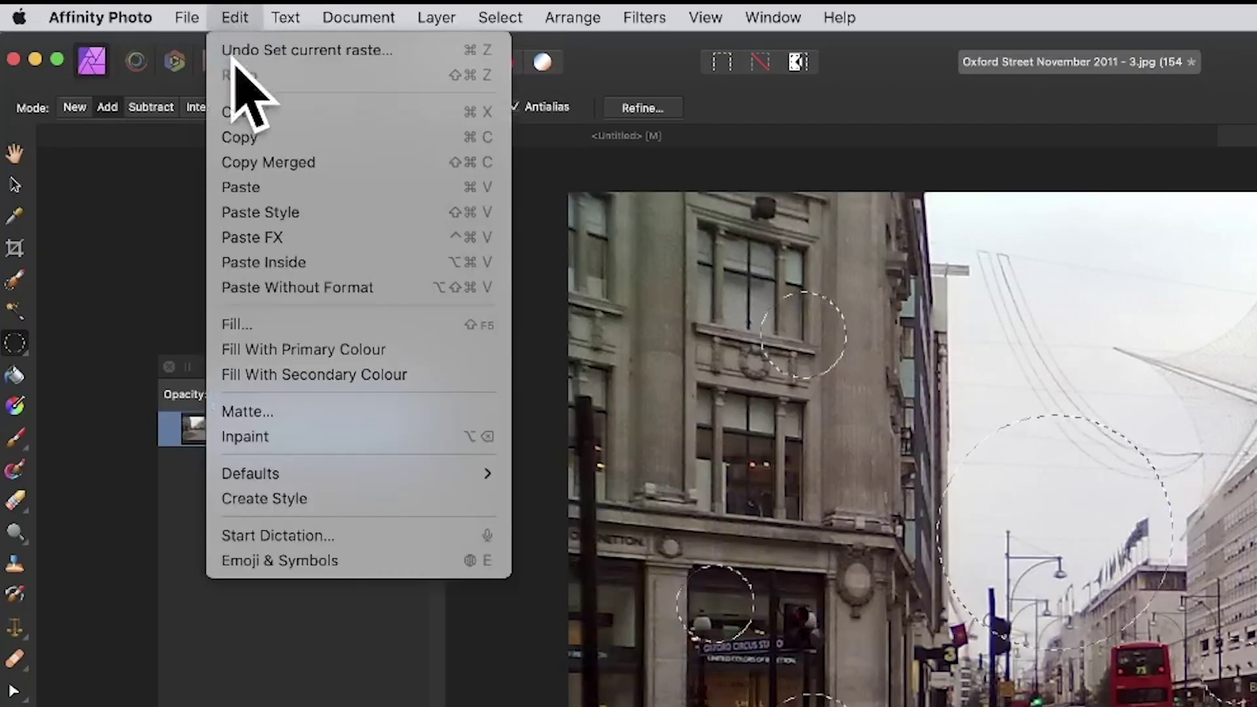
{"action": "left_click", "coordinate": [252, 186]}
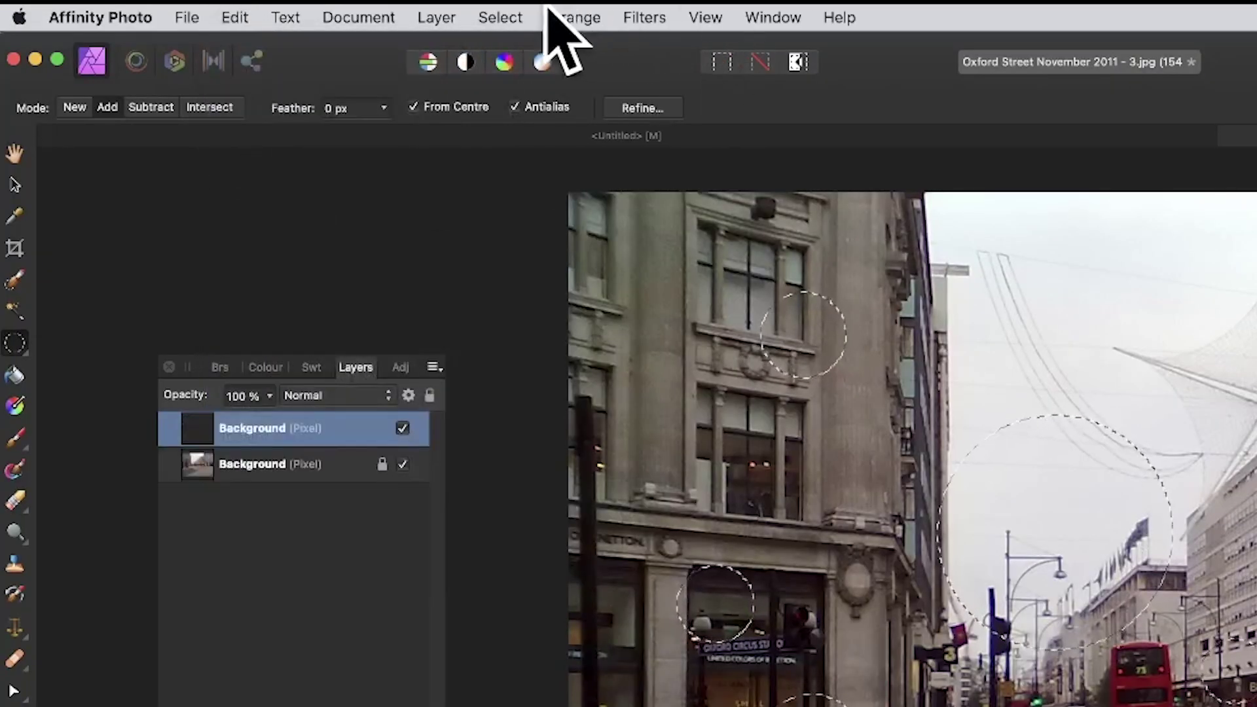
{"action": "left_click", "coordinate": [502, 14]}
{"action": "left_click", "coordinate": [163, 79]}
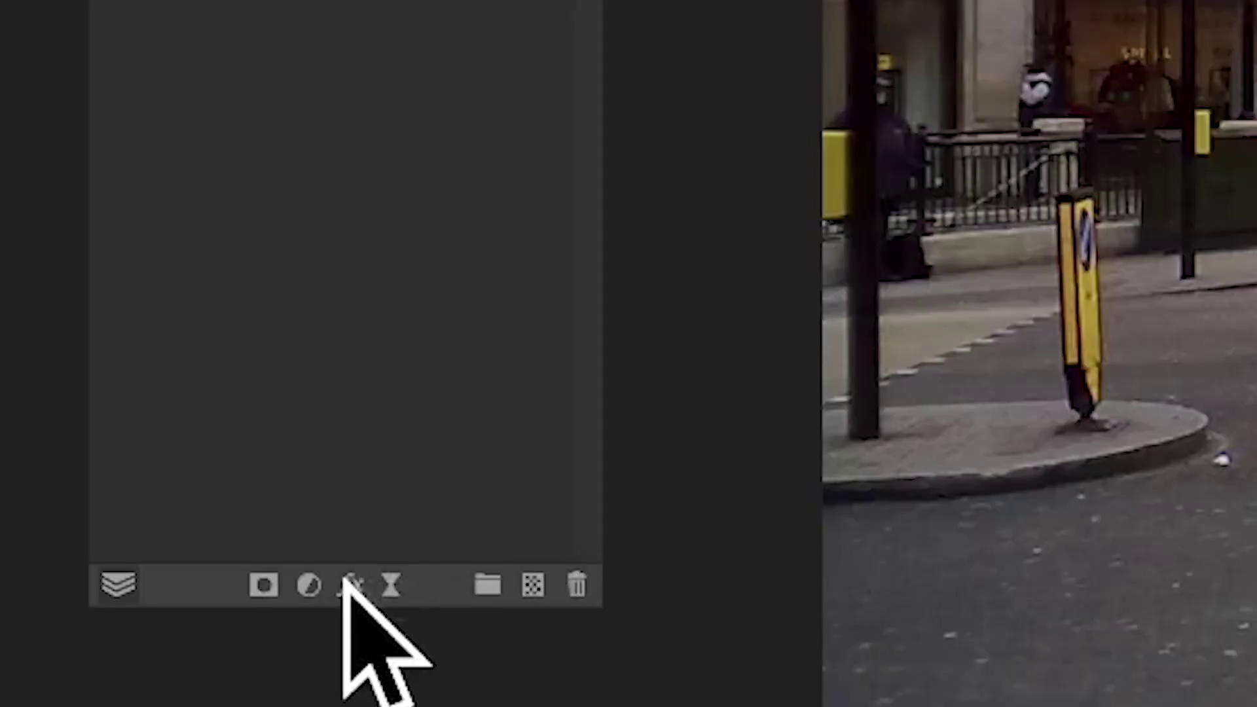
Step: Give the circles layer a 3D effect with an increased radius for rounder bubbles
{"action": "left_click", "coordinate": [347, 582]}
{"action": "left_click", "coordinate": [579, 302]}
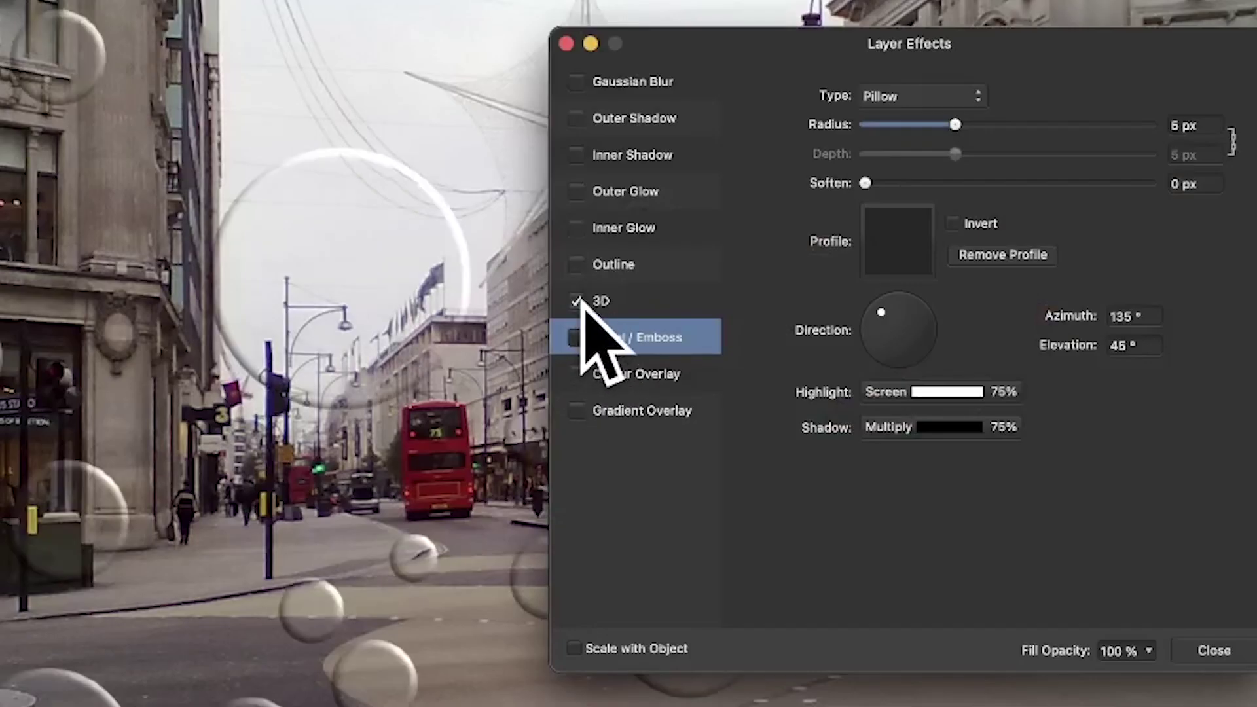
{"action": "left_click", "coordinate": [600, 303]}
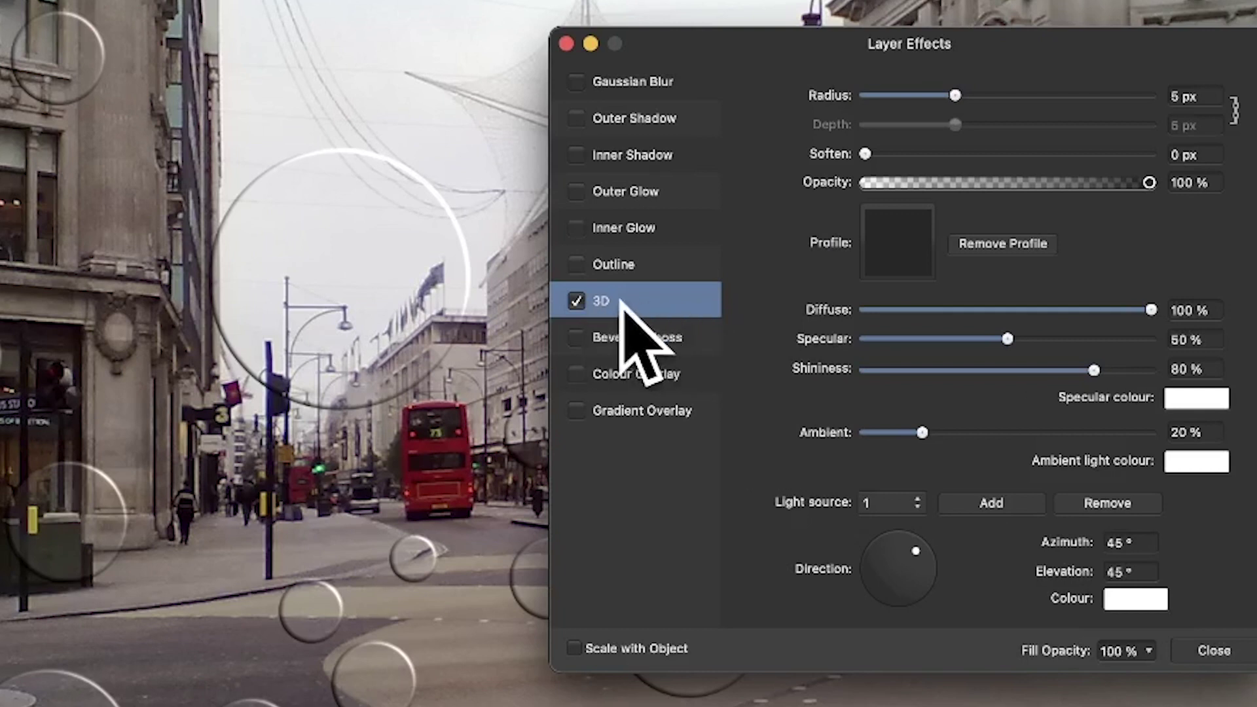
{"action": "left_click_drag", "start_coordinate": [955, 96], "coordinate": [1034, 95]}
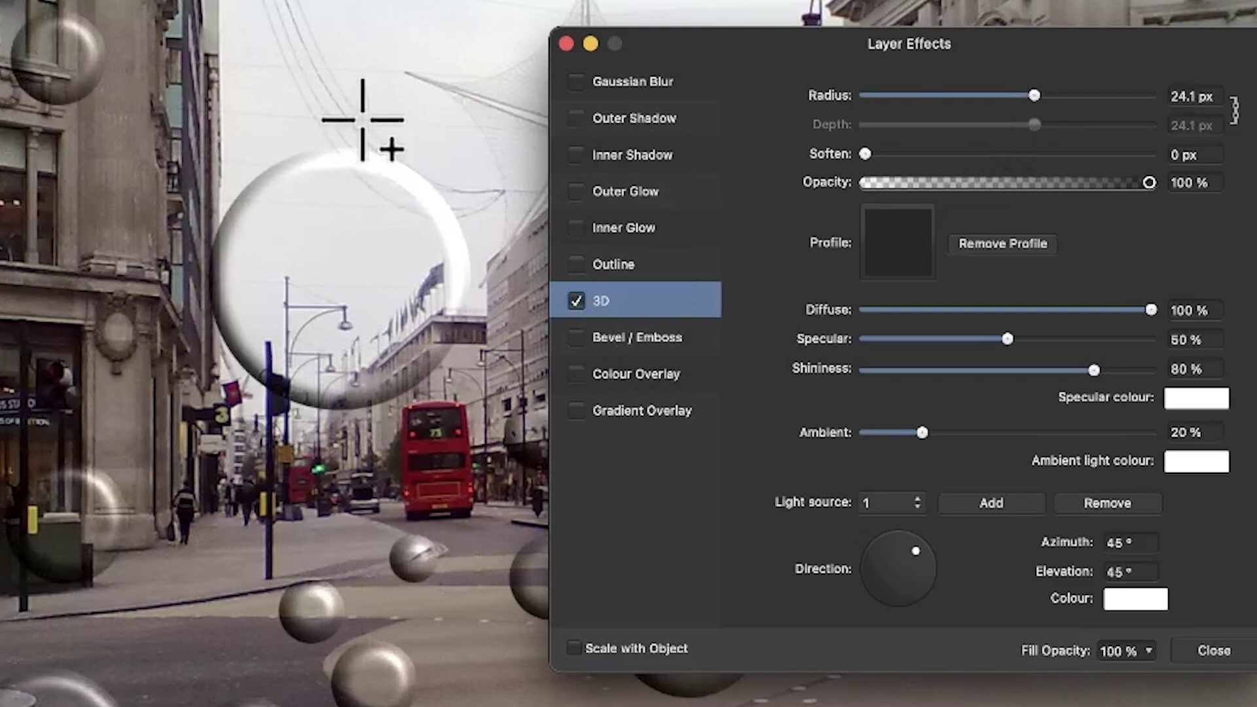
Step: Add a Pillow Bevel/Emboss at 12.8 px radius with an adjusted light direction
{"action": "left_click", "coordinate": [576, 337]}
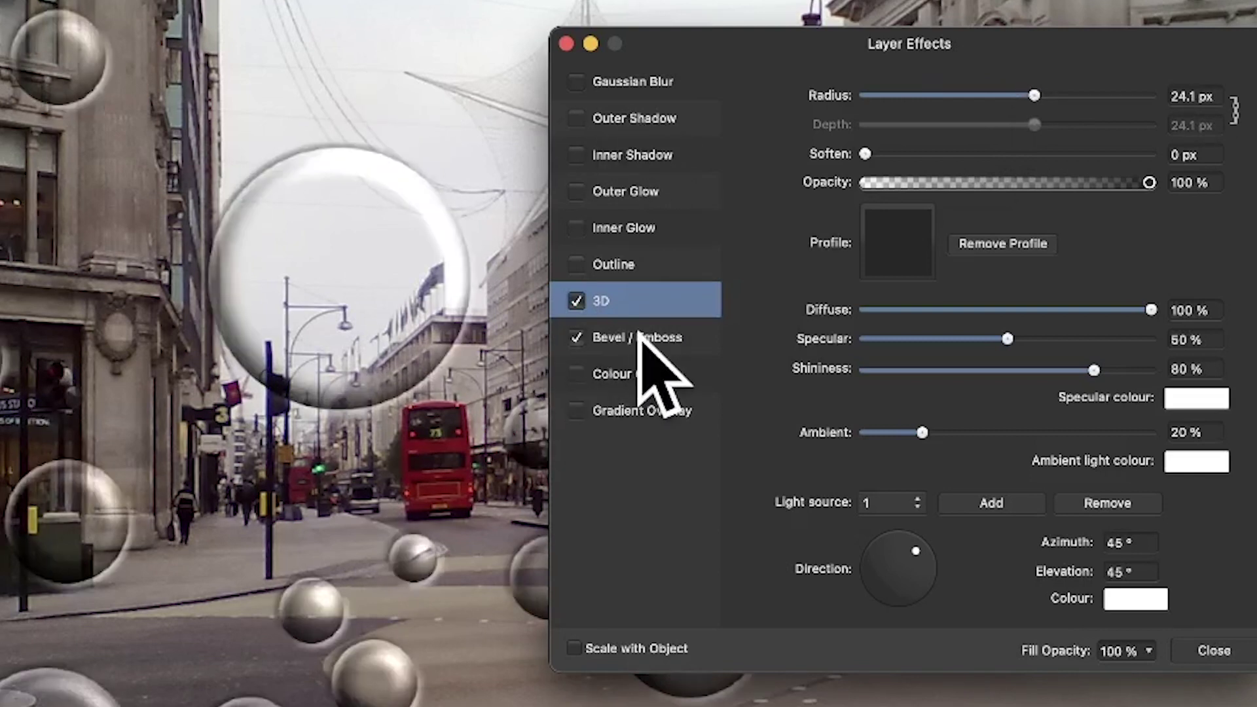
{"action": "left_click", "coordinate": [644, 337]}
{"action": "left_click_drag", "start_coordinate": [954, 124], "coordinate": [998, 125]}
{"action": "left_click", "coordinate": [903, 95]}
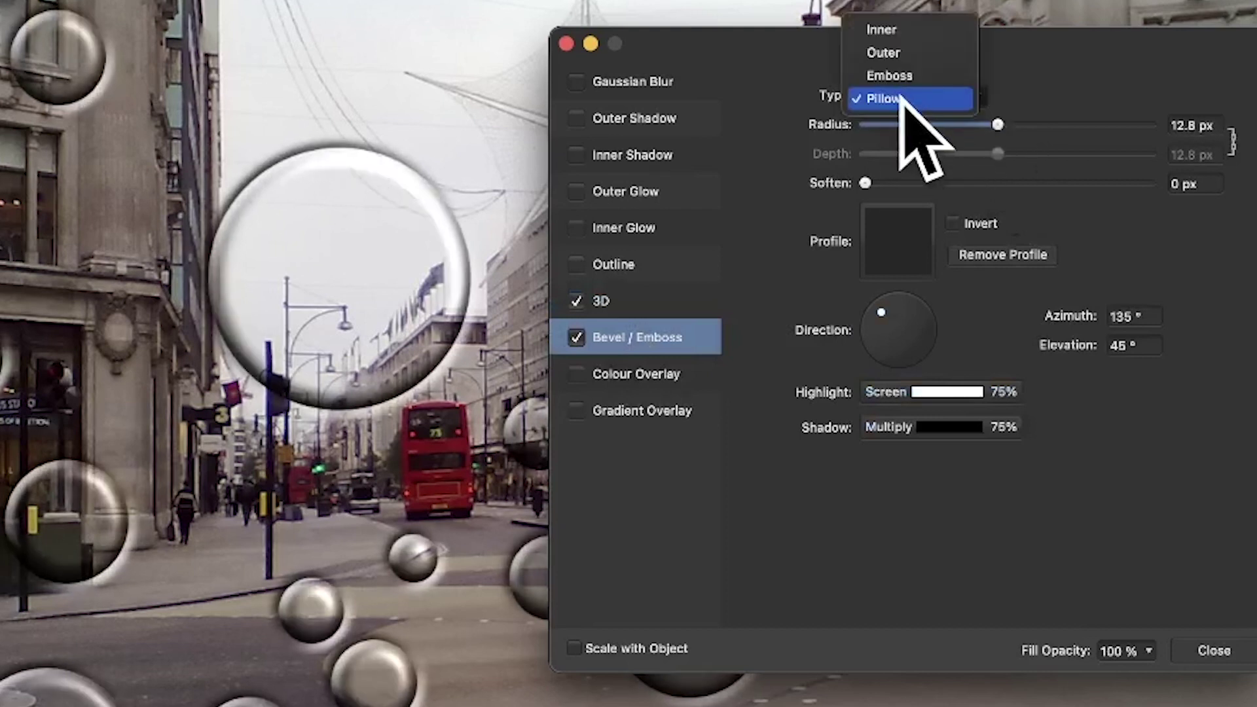
{"action": "left_click", "coordinate": [901, 99]}
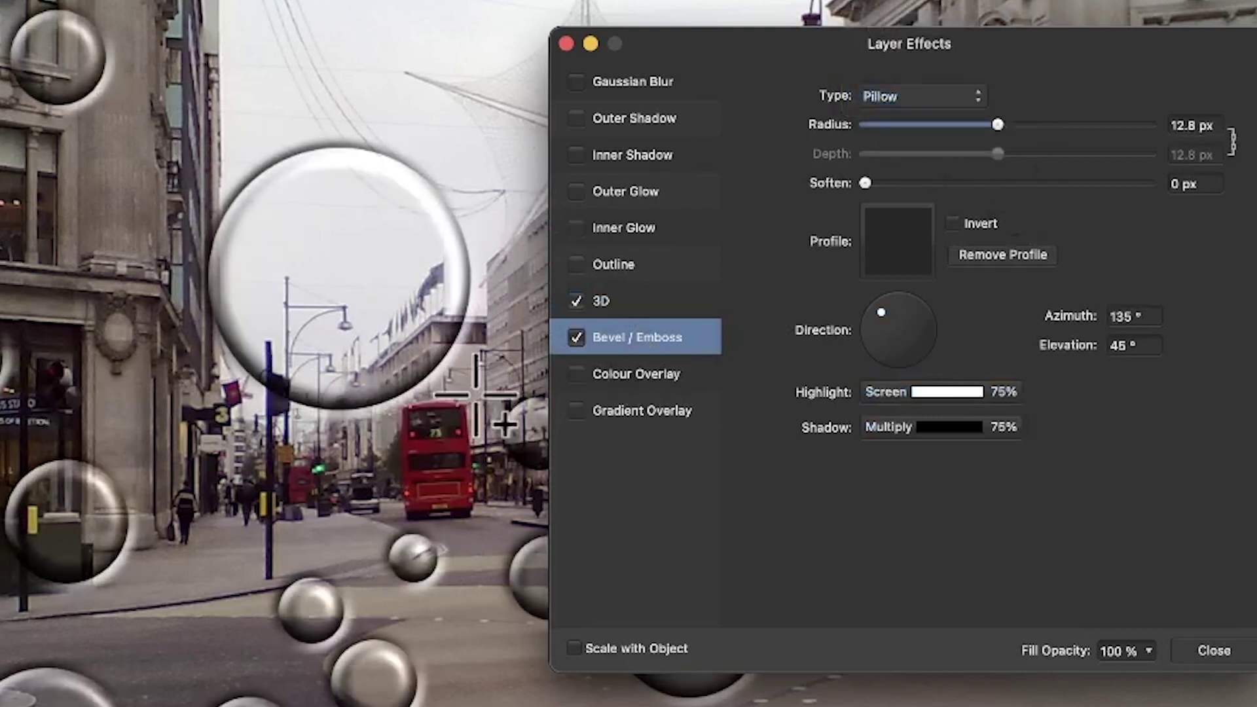
{"action": "left_click", "coordinate": [880, 321]}
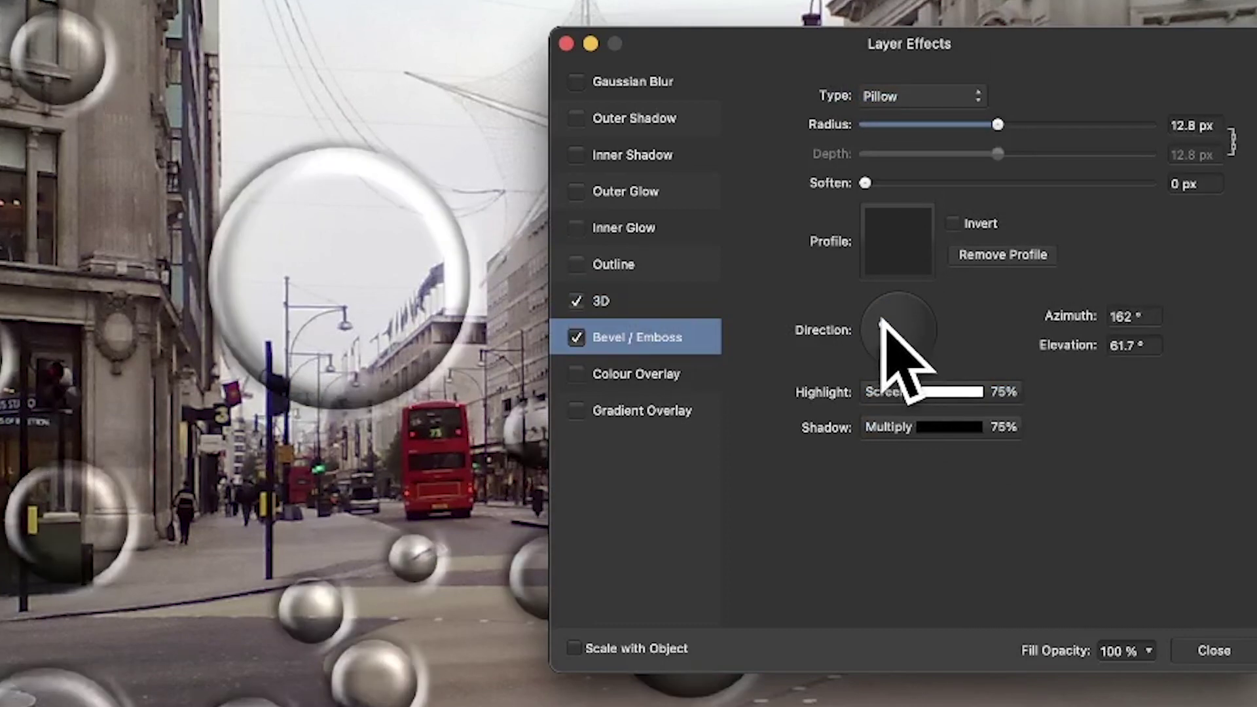
{"action": "left_click_drag", "start_coordinate": [881, 321], "coordinate": [890, 329]}
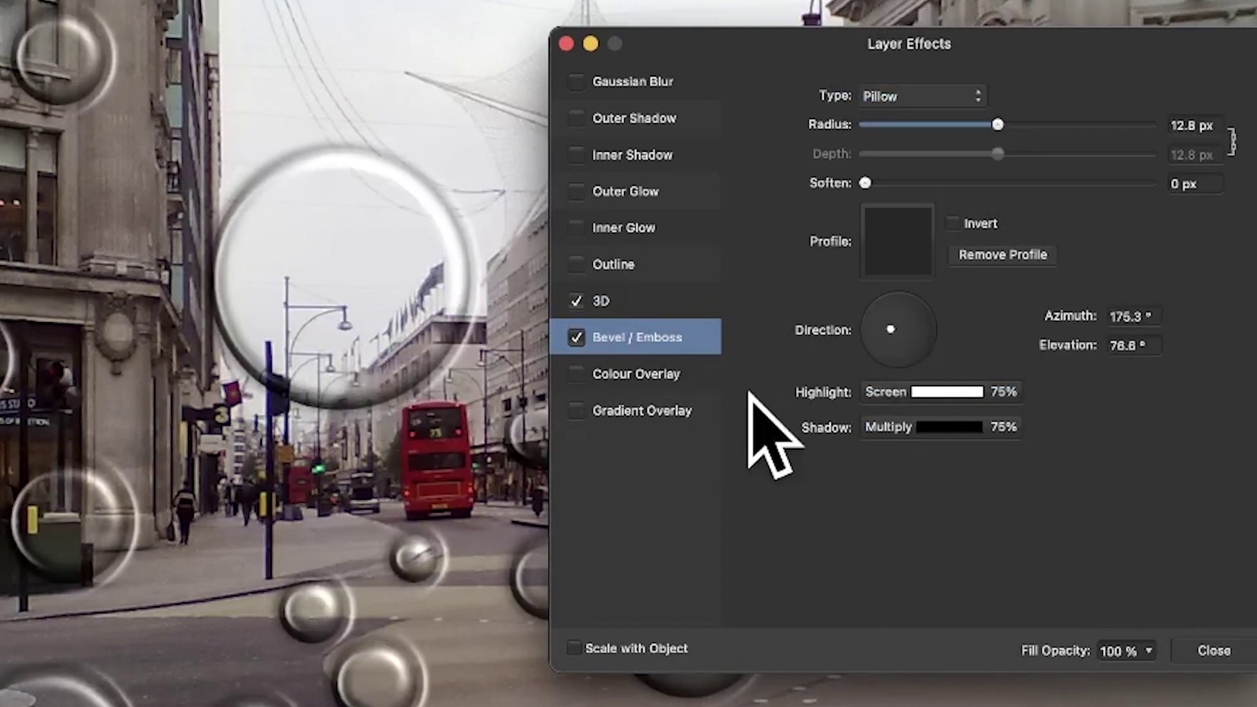
{"action": "left_click", "coordinate": [1224, 651]}
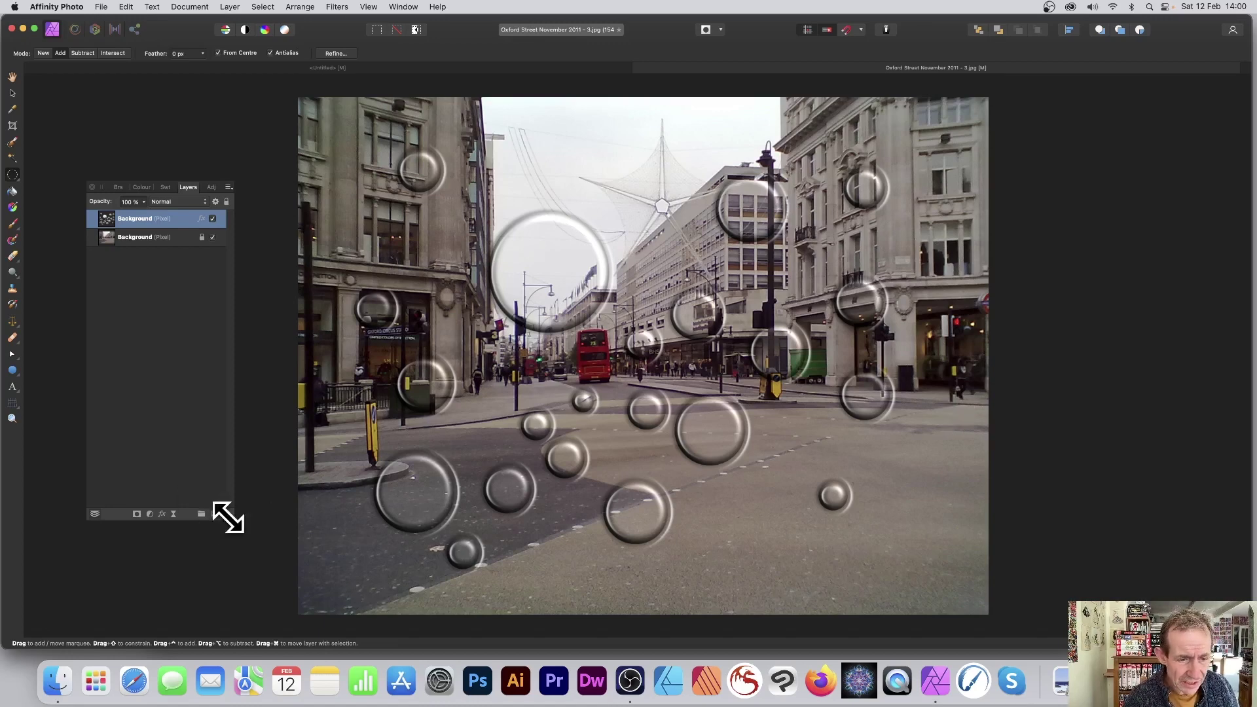
Step: Delete the bubble layer, leaving only the Oxford Street Background photo
{"action": "key", "text": "Delete"}
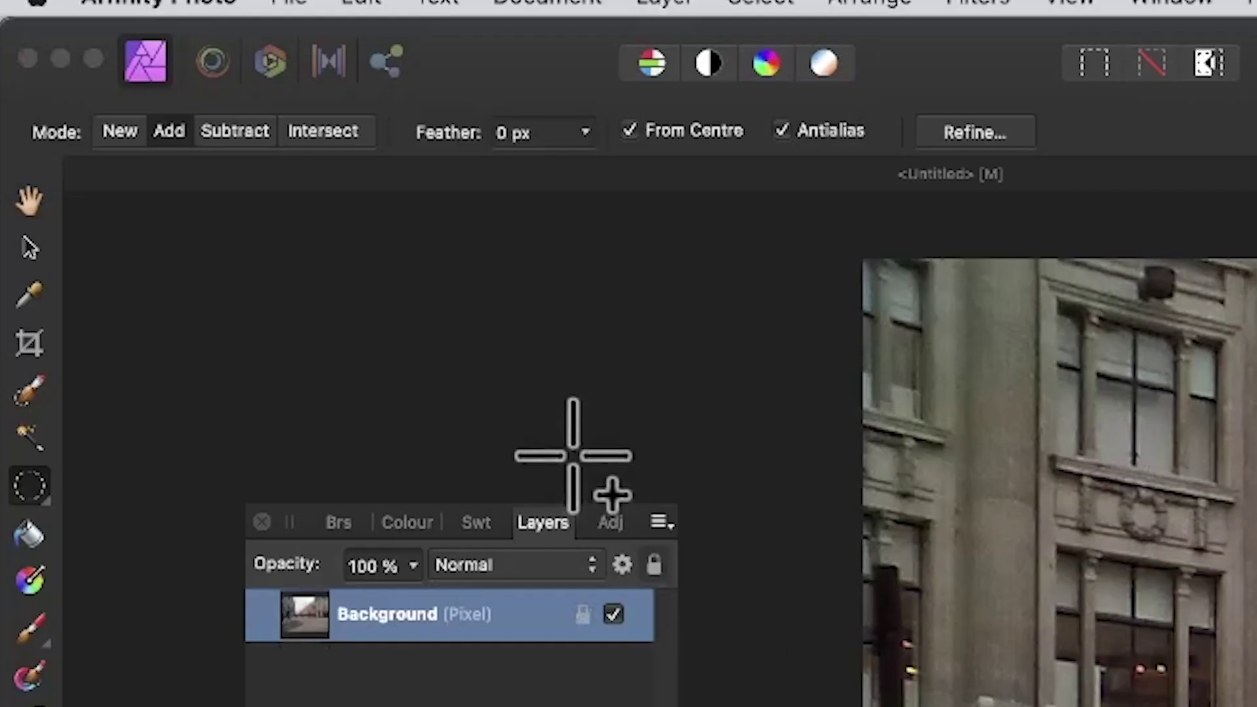
{"action": "left_click", "coordinate": [16, 92]}
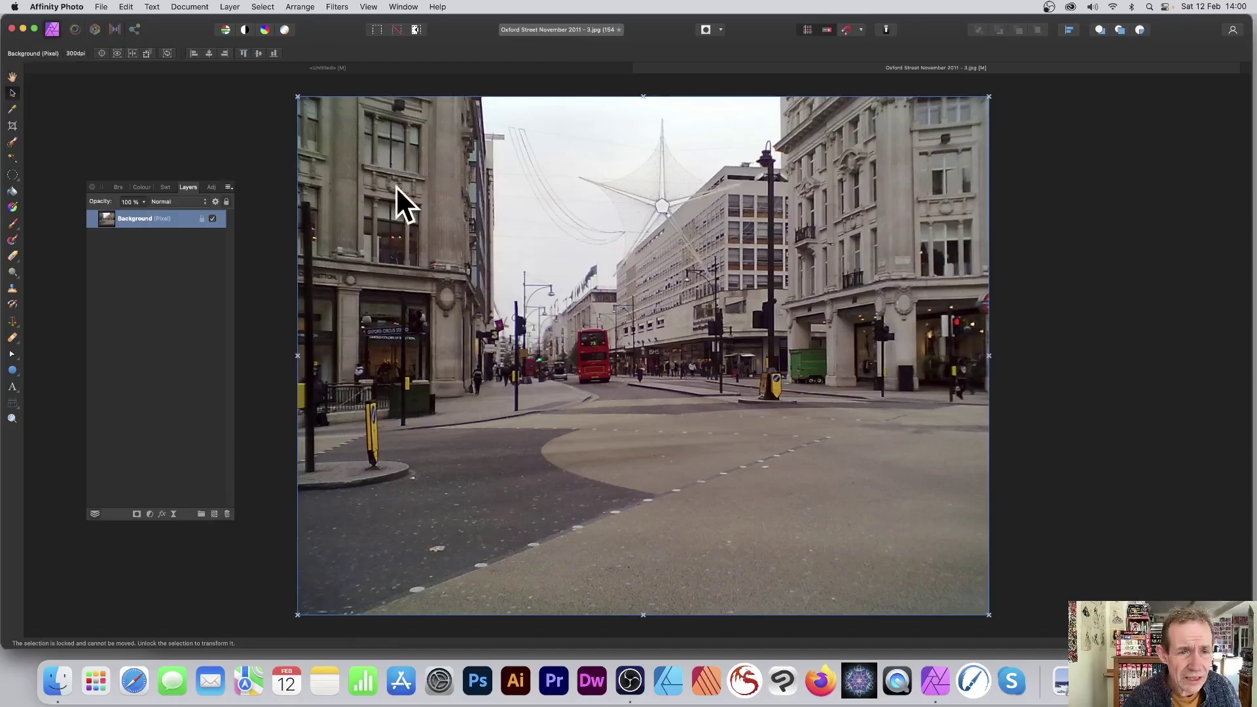
{"action": "left_click", "coordinate": [233, 6]}
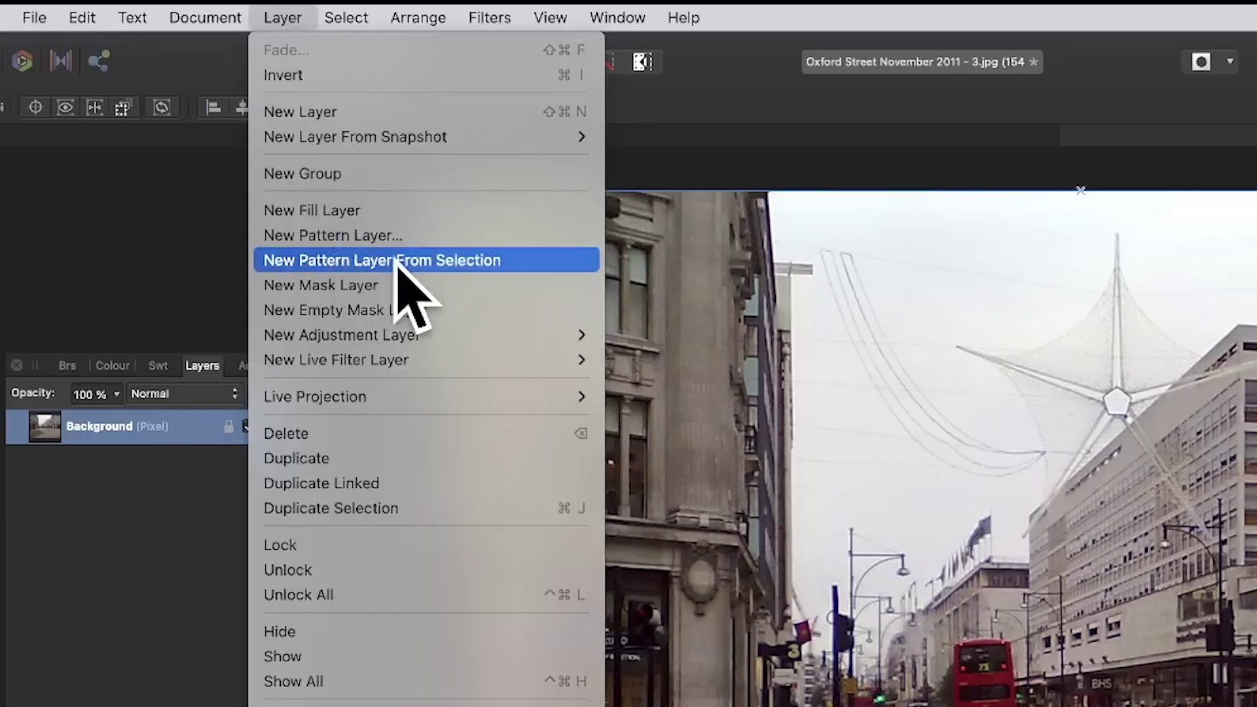
Step: Create a pattern layer from the photo, tiled 2x2 with mirrored tiles
{"action": "left_click", "coordinate": [399, 260]}
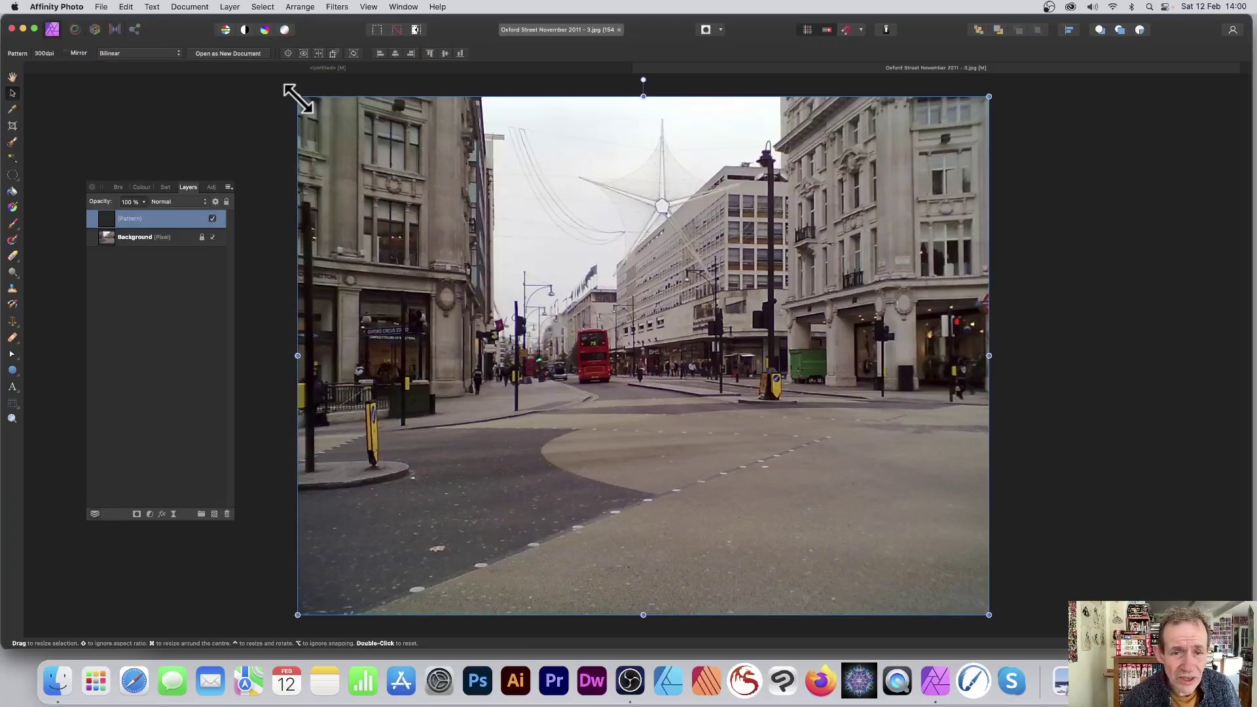
{"action": "left_click_drag", "start_coordinate": [298, 98], "coordinate": [640, 353]}
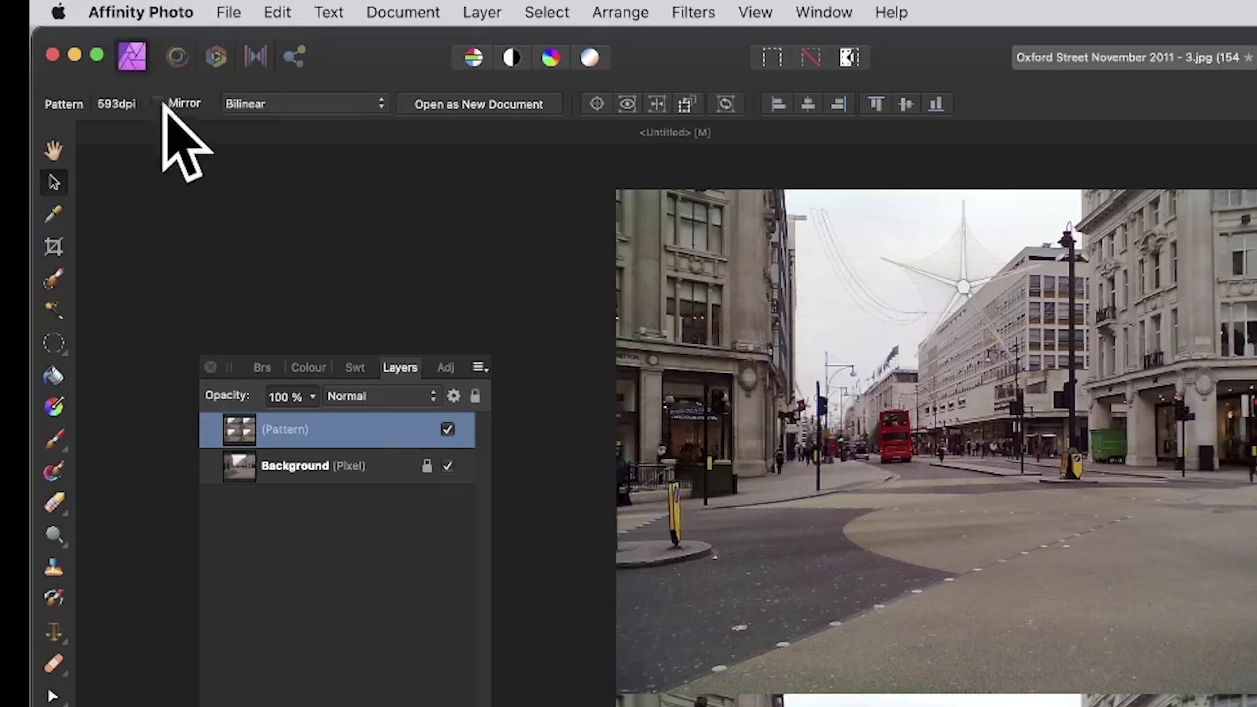
{"action": "left_click", "coordinate": [158, 104]}
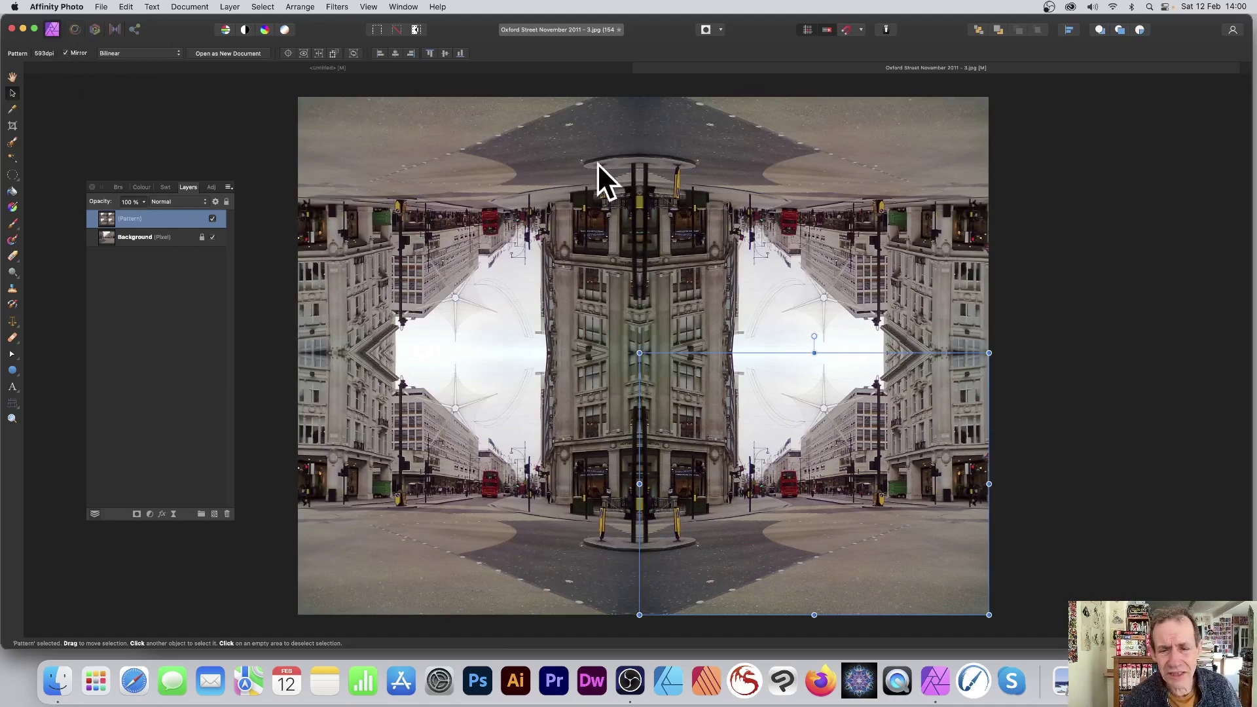
Step: Resize the mirrored pattern tiles and rotate the pattern layer about 26° clockwise
{"action": "left_click_drag", "start_coordinate": [639, 353], "coordinate": [499, 280]}
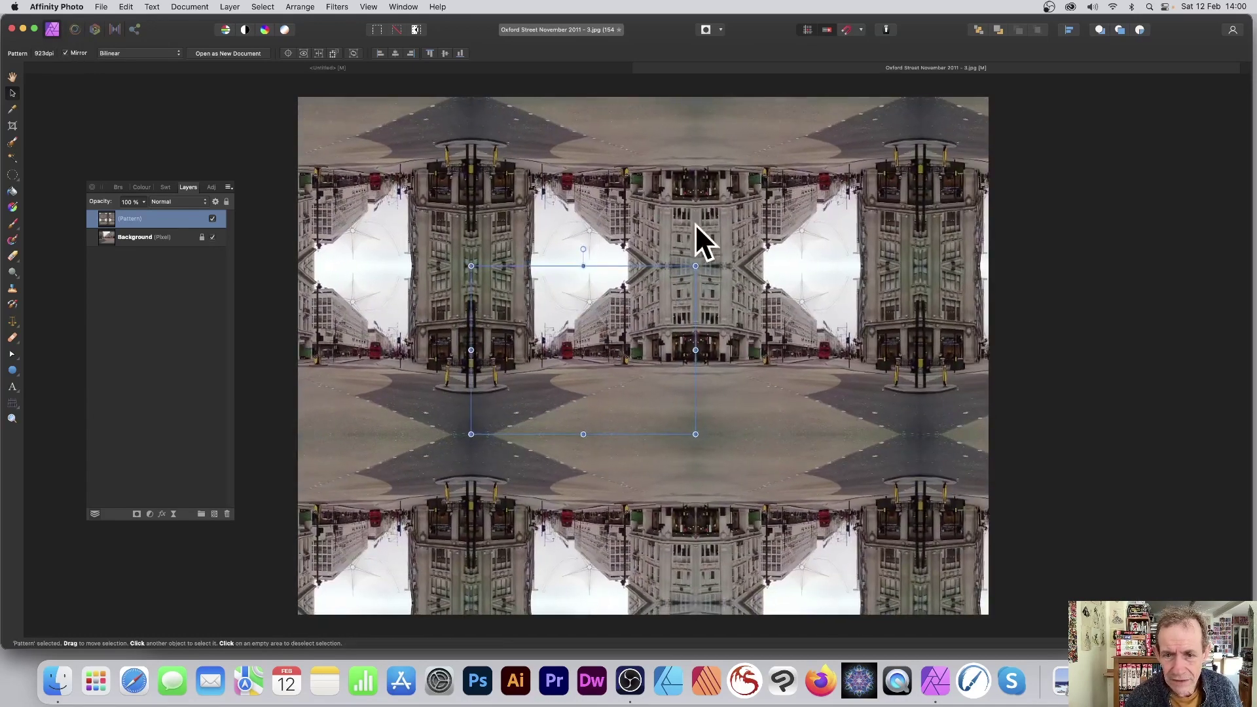
{"action": "left_click_drag", "start_coordinate": [695, 434], "coordinate": [760, 483]}
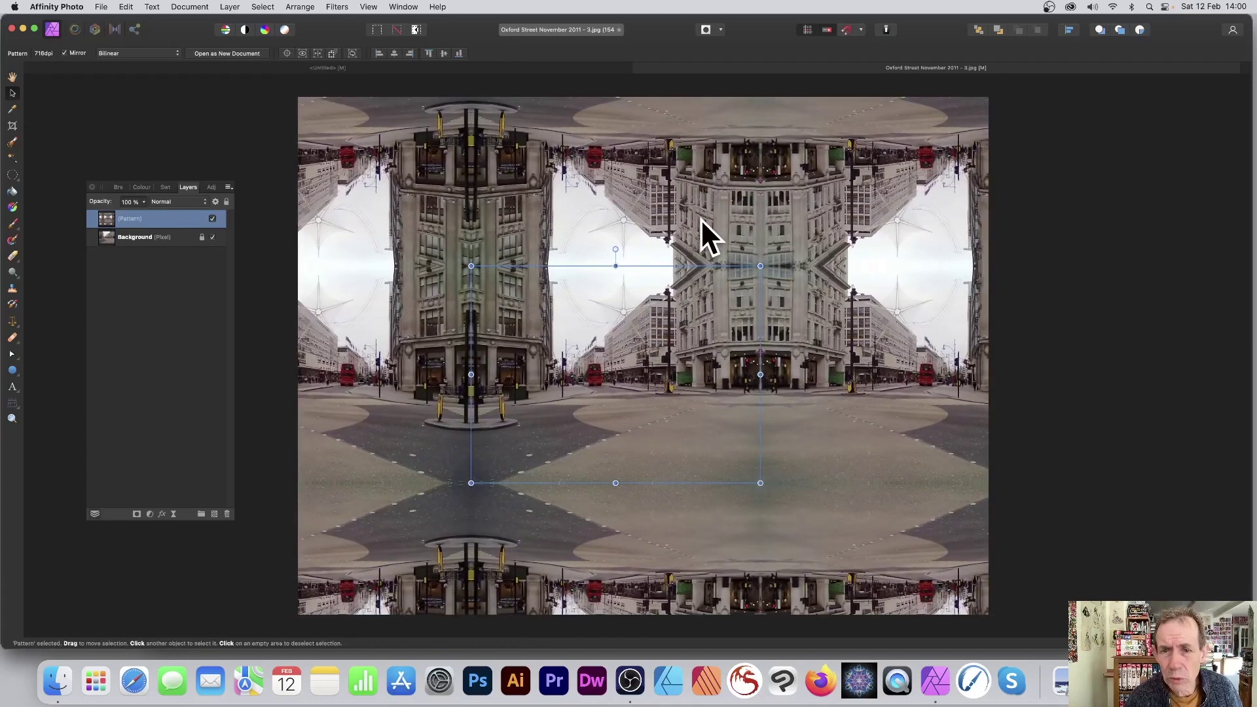
{"action": "left_click_drag", "start_coordinate": [766, 267], "coordinate": [795, 343]}
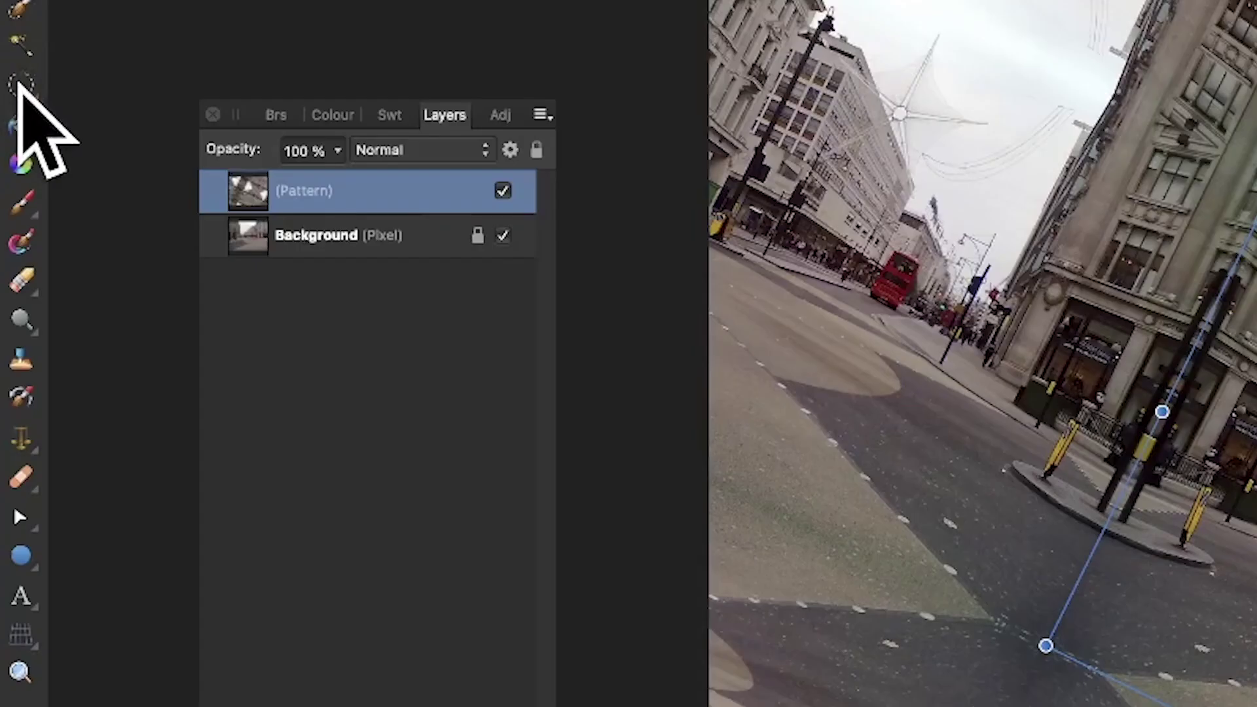
Step: Scatter small circular selections across the tilted pattern using the Elliptical Marquee Tool
{"action": "left_click", "coordinate": [15, 88]}
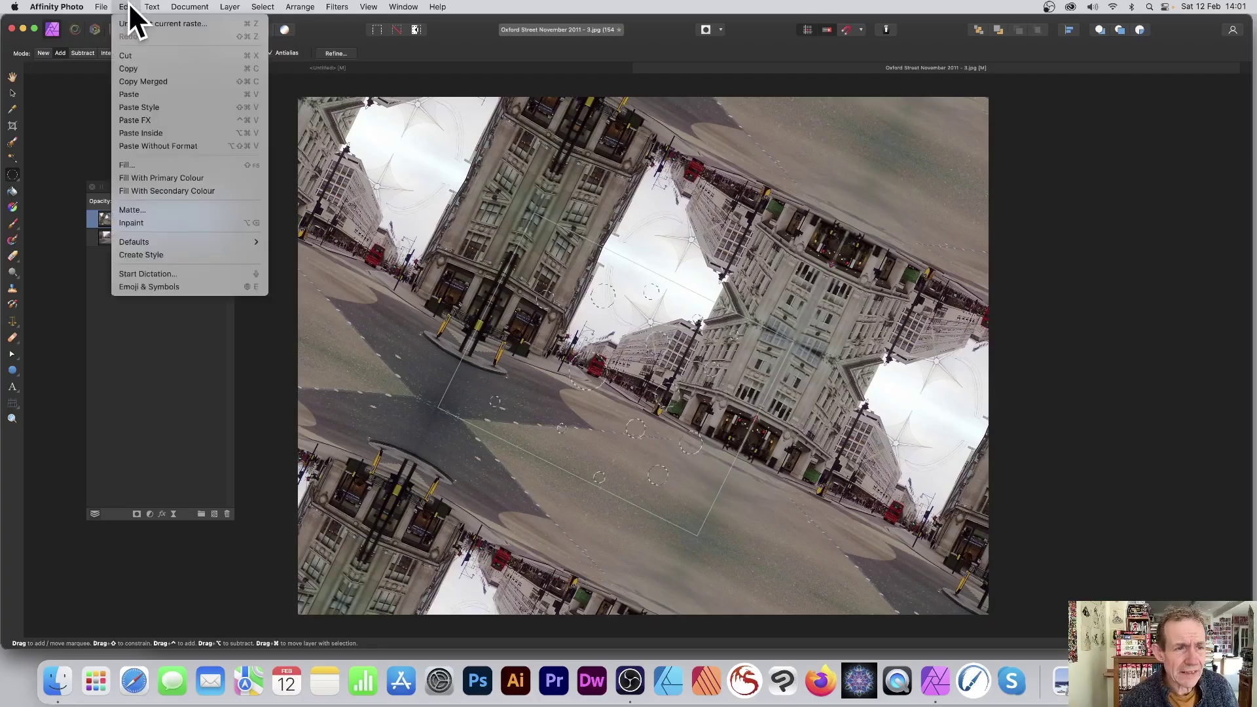
Step: Paste the circled areas as a new top Pattern layer, deselect, and bring up its effects
{"action": "left_click", "coordinate": [128, 8]}
{"action": "left_click", "coordinate": [129, 10]}
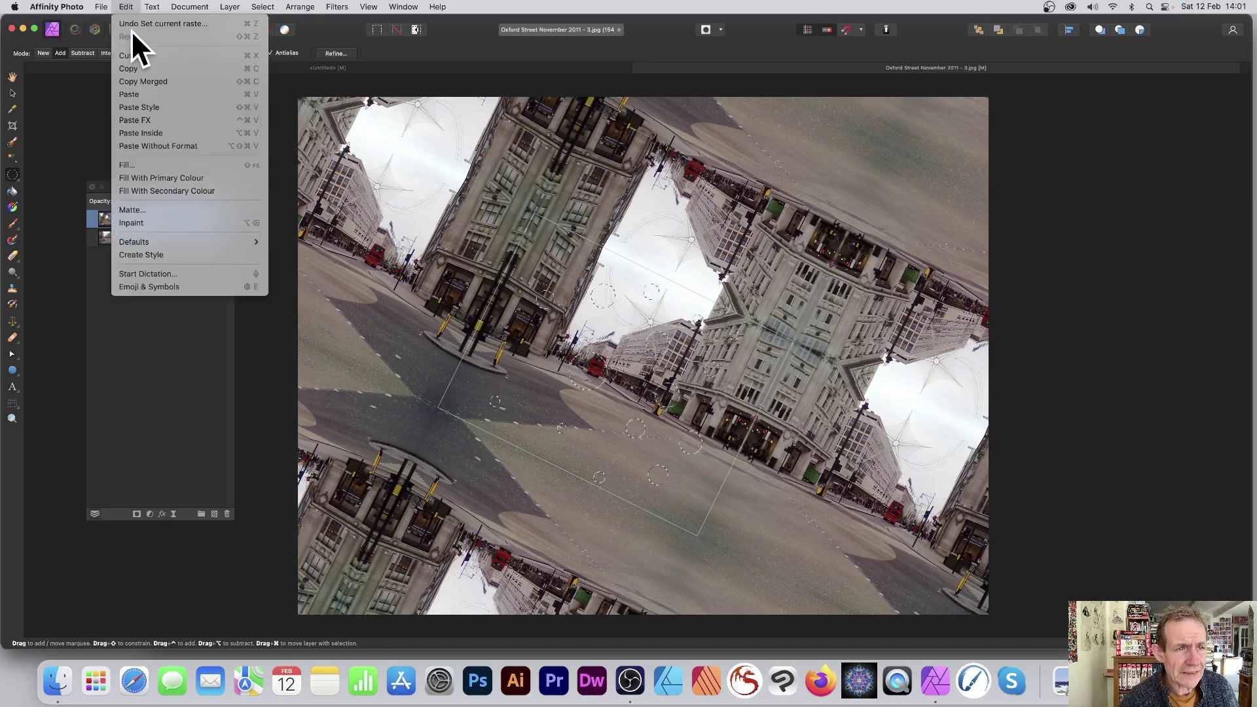
{"action": "left_click", "coordinate": [139, 93]}
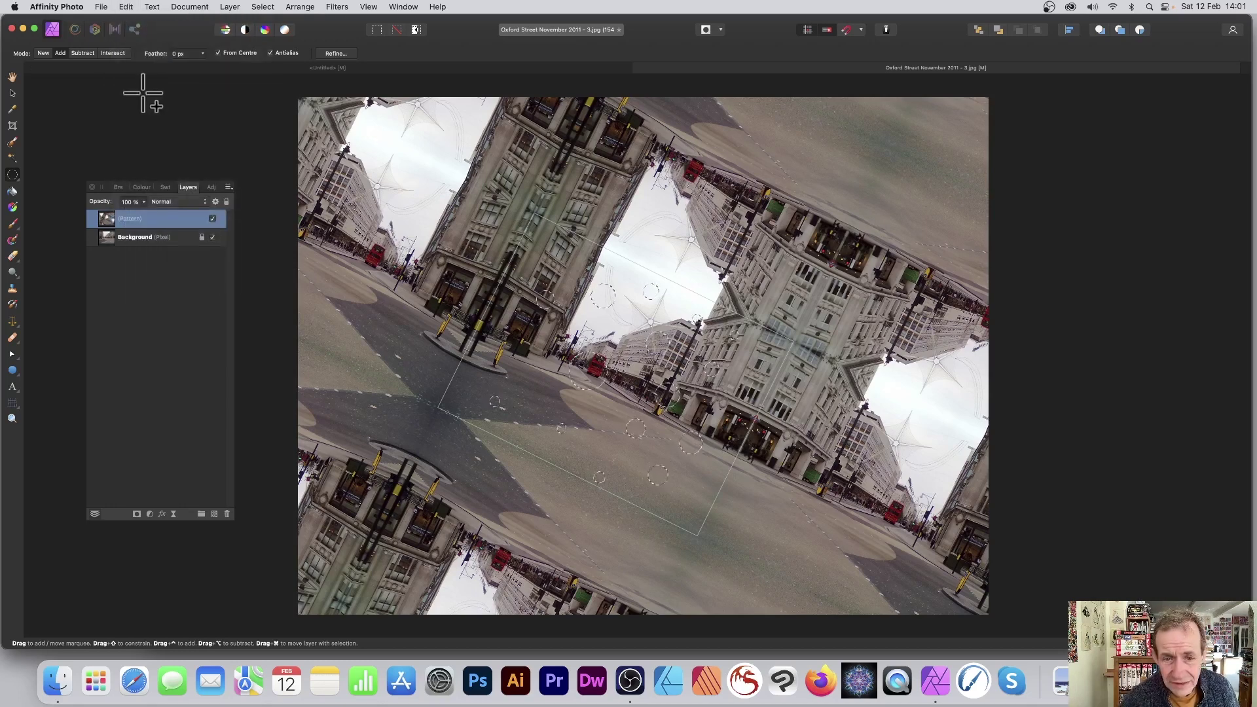
{"action": "left_click", "coordinate": [257, 8]}
{"action": "left_click", "coordinate": [270, 31]}
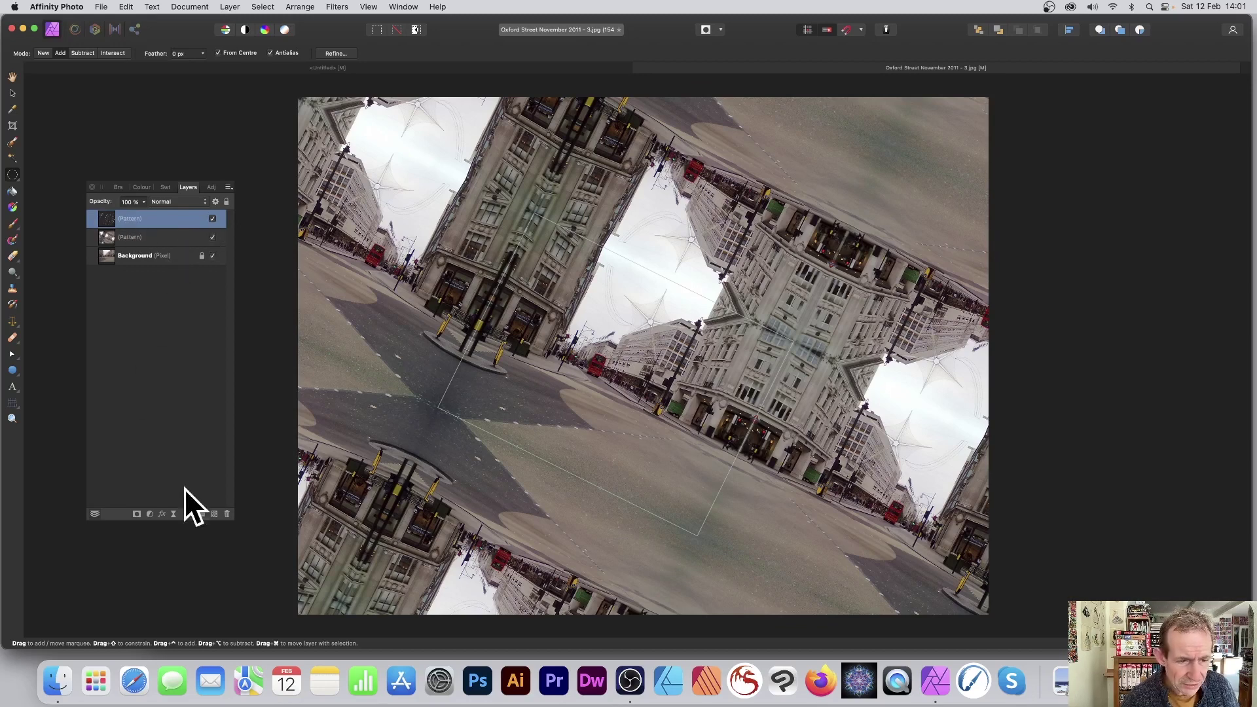
{"action": "left_click", "coordinate": [162, 515]}
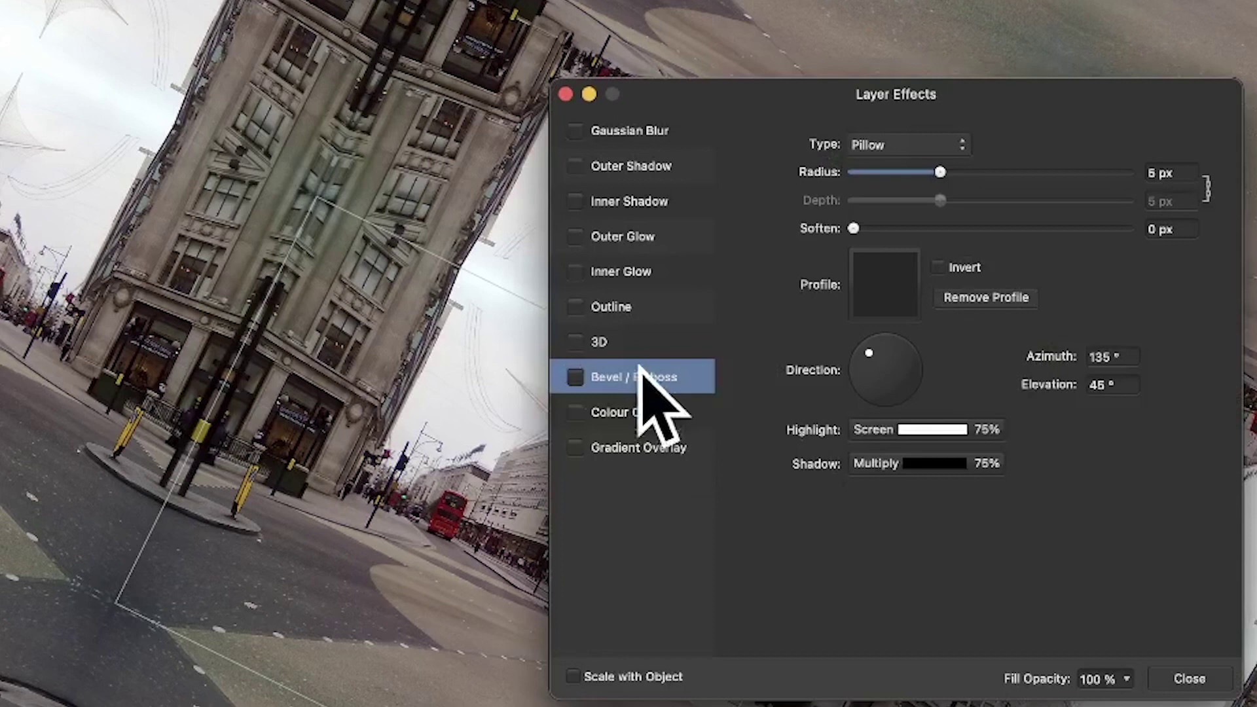
Step: Turn on the 3D effect for the pasted circles with an 11.5 px radius
{"action": "left_click", "coordinate": [599, 342]}
{"action": "left_click", "coordinate": [575, 341]}
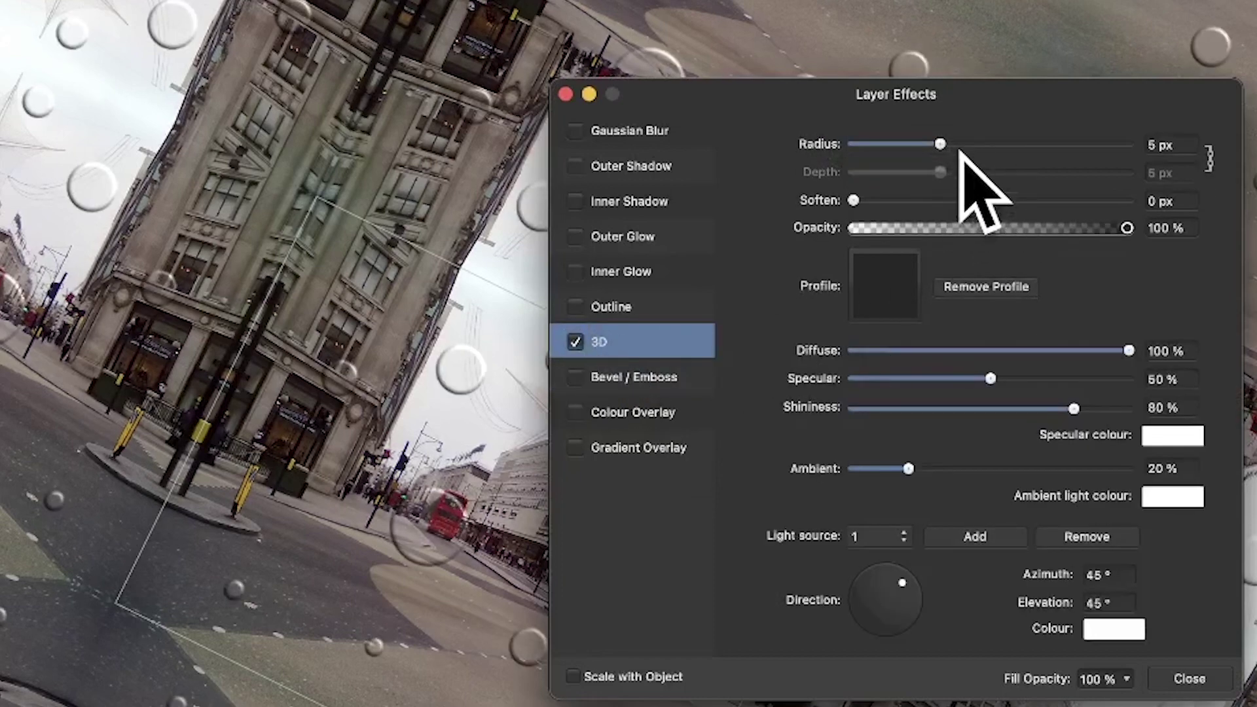
{"action": "left_click_drag", "start_coordinate": [960, 147], "coordinate": [974, 145]}
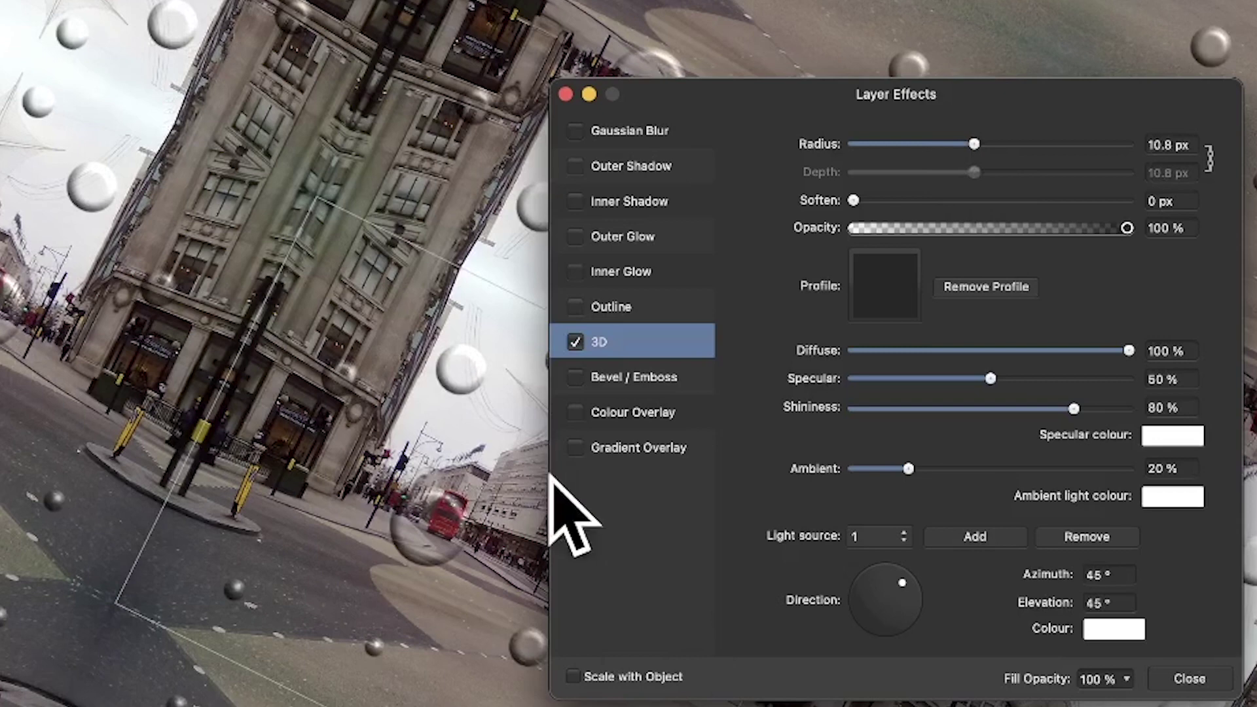
{"action": "left_click_drag", "start_coordinate": [974, 144], "coordinate": [976, 144]}
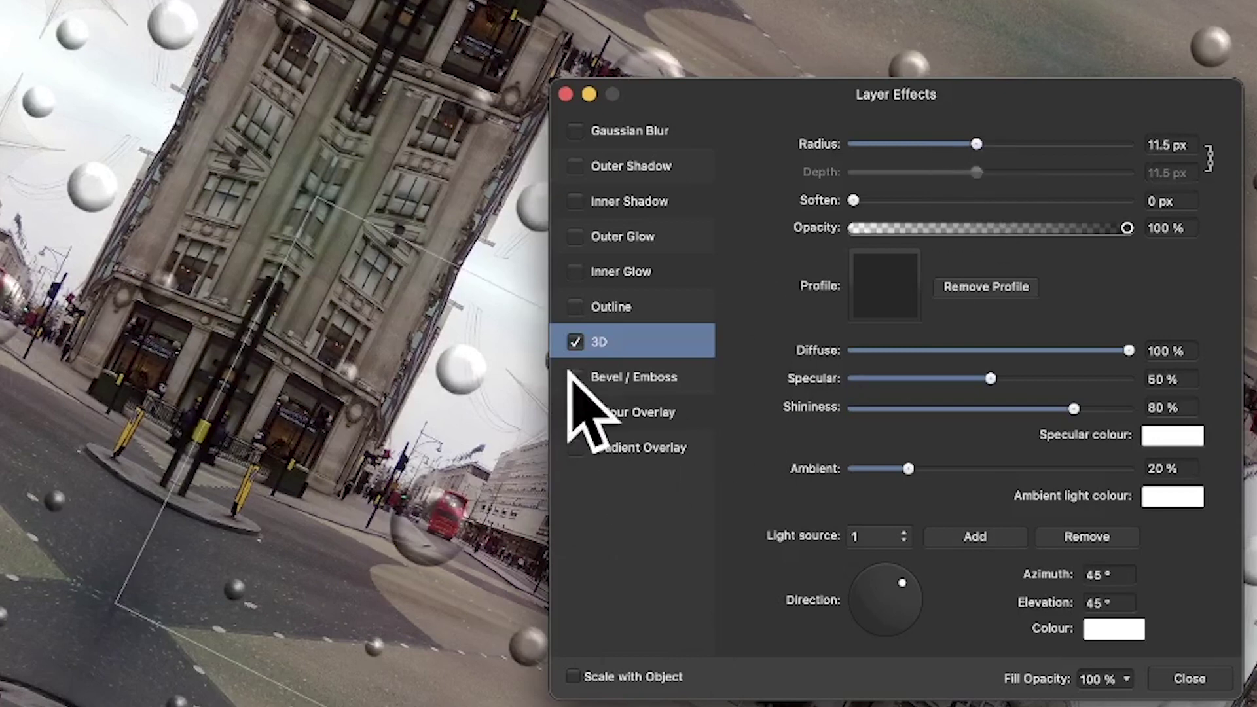
Step: Add a Bevel/Emboss lit at 159.2° azimuth, 65.7° elevation, with 14.4 px radius
{"action": "left_click", "coordinate": [575, 377]}
{"action": "left_click", "coordinate": [642, 377]}
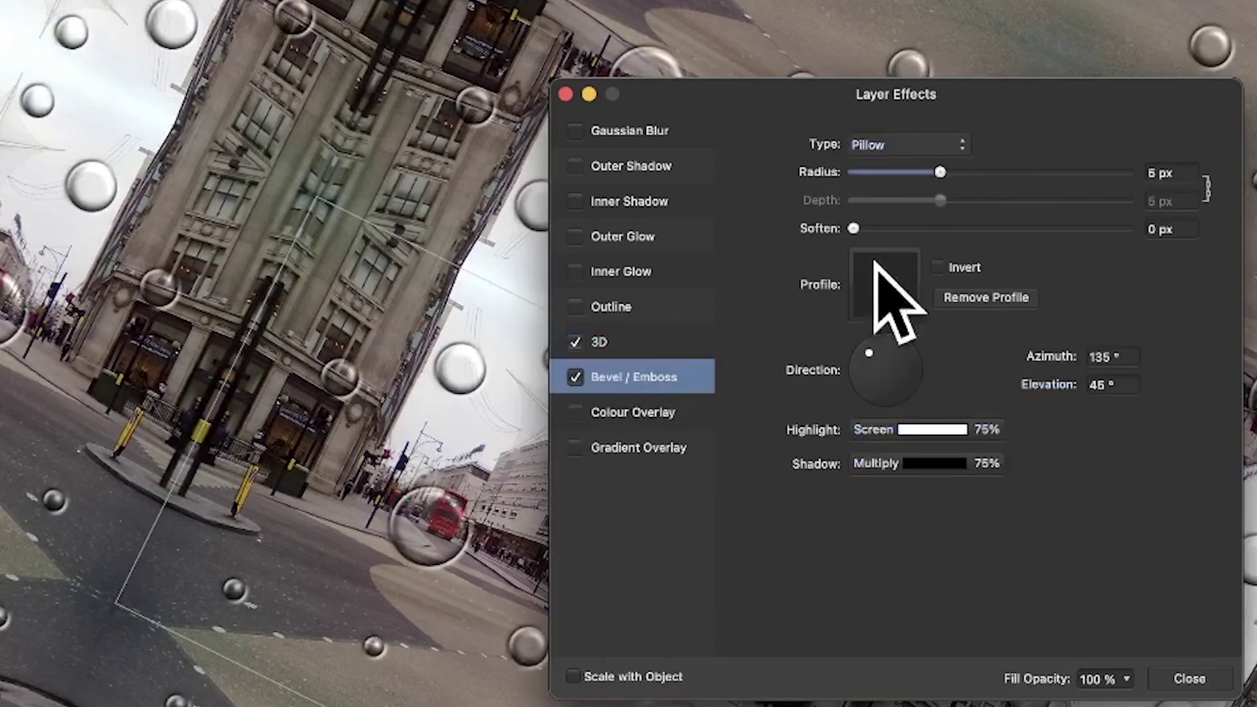
{"action": "left_click_drag", "start_coordinate": [863, 360], "coordinate": [874, 366]}
{"action": "left_click_drag", "start_coordinate": [941, 170], "coordinate": [985, 172]}
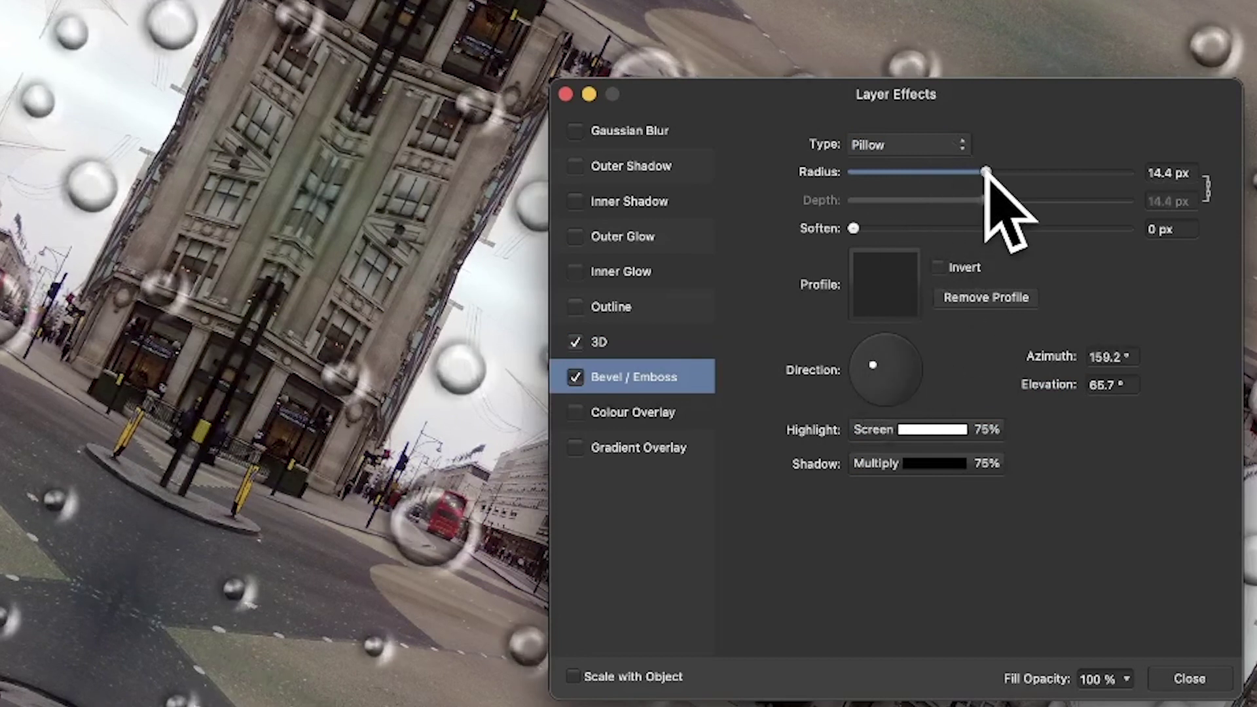
{"action": "left_click", "coordinate": [1195, 675]}
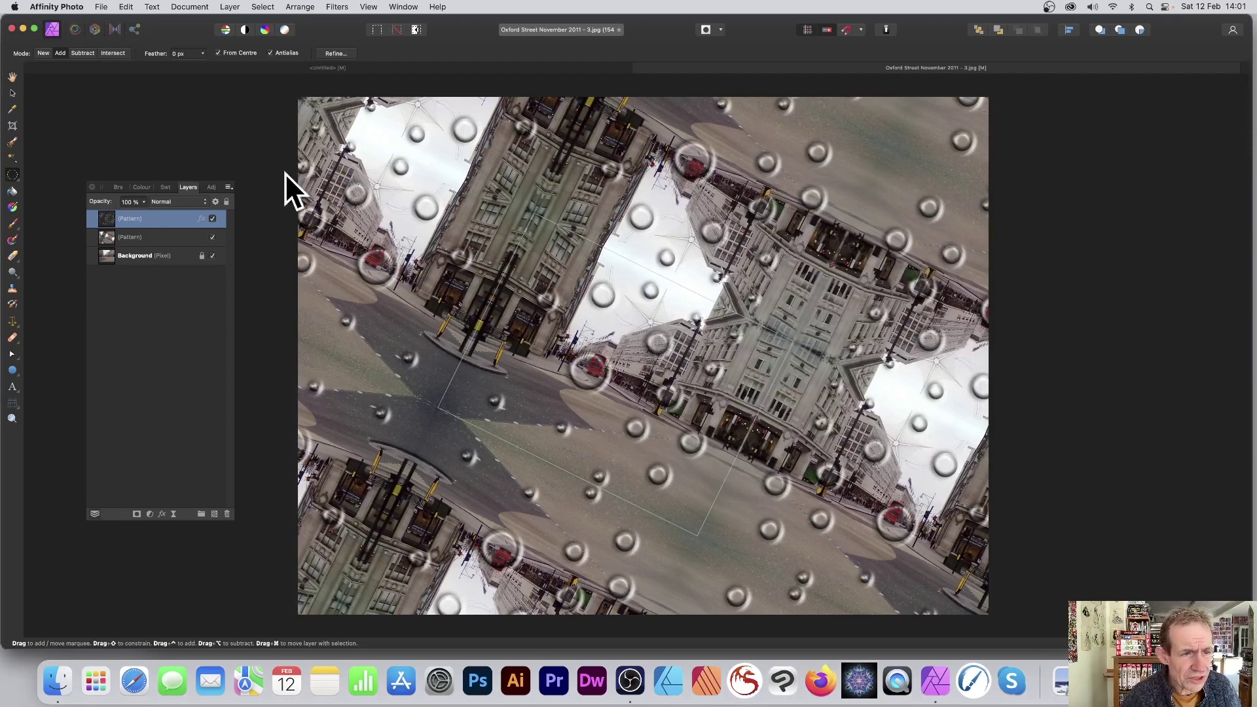
{"action": "left_click", "coordinate": [131, 236]}
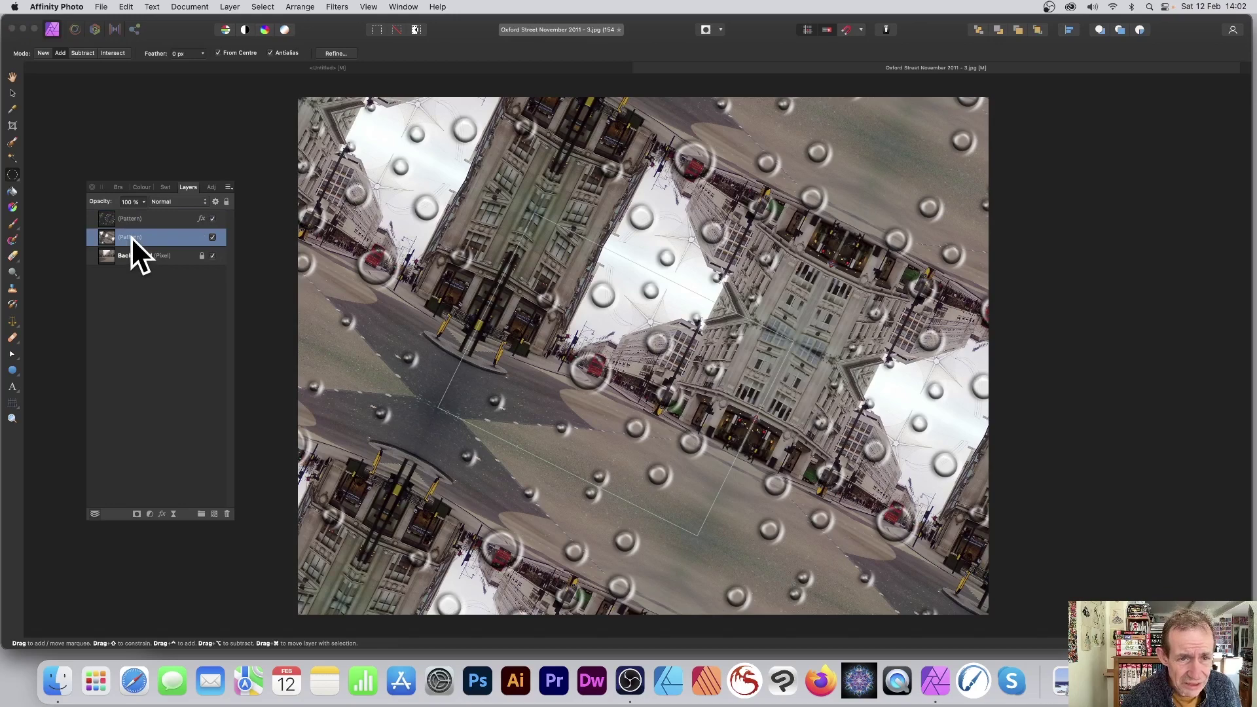
{"action": "left_click", "coordinate": [12, 93]}
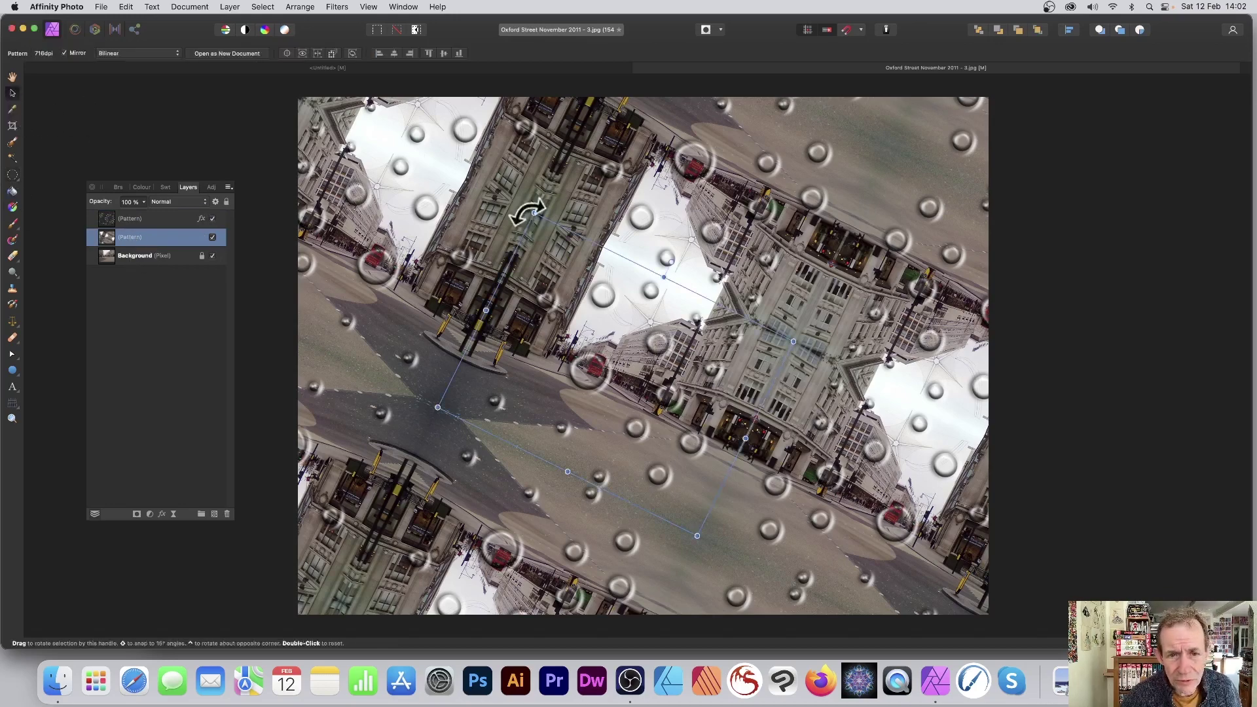
{"action": "left_click_drag", "start_coordinate": [533, 215], "coordinate": [656, 354]}
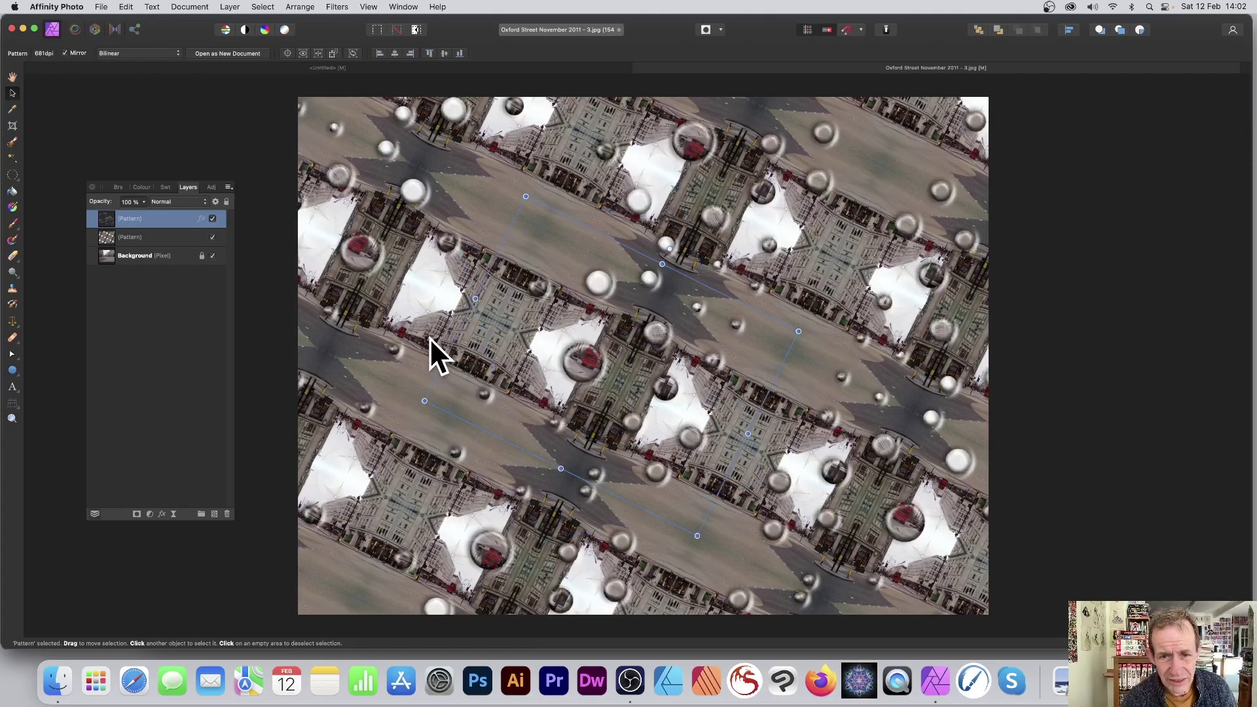
{"action": "key", "text": "alt"}
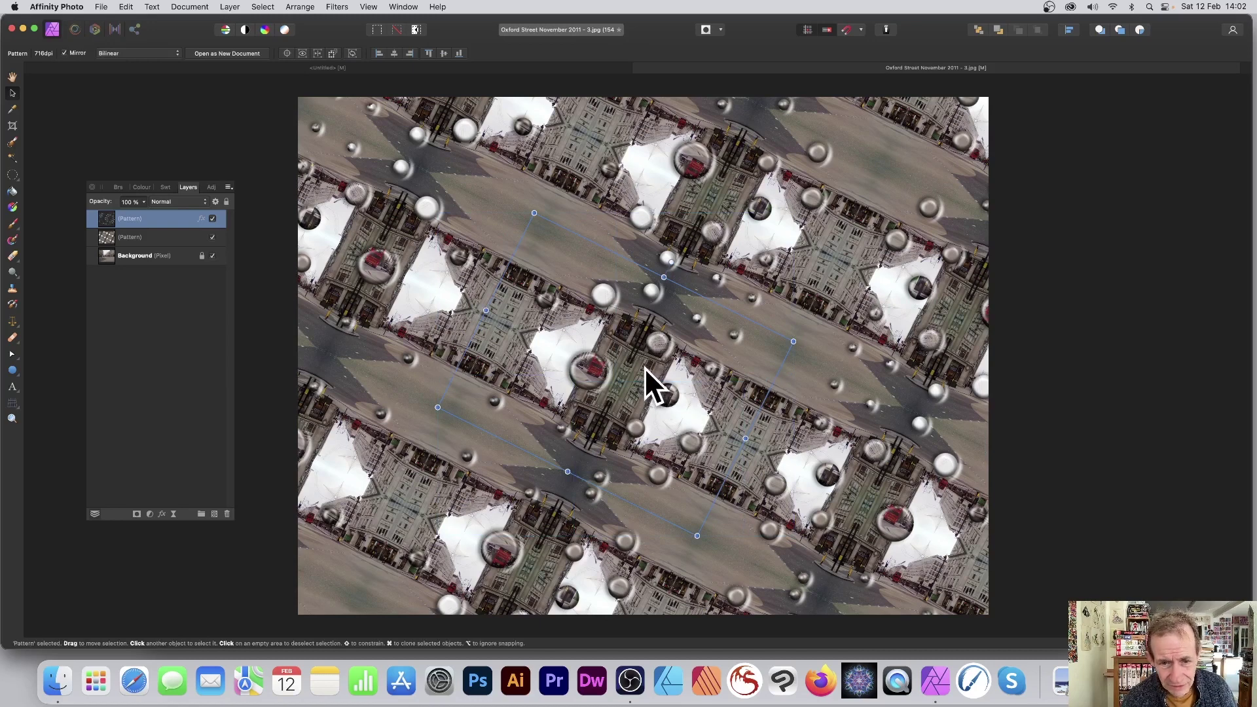
{"action": "left_click", "coordinate": [631, 366], "text": "super"}
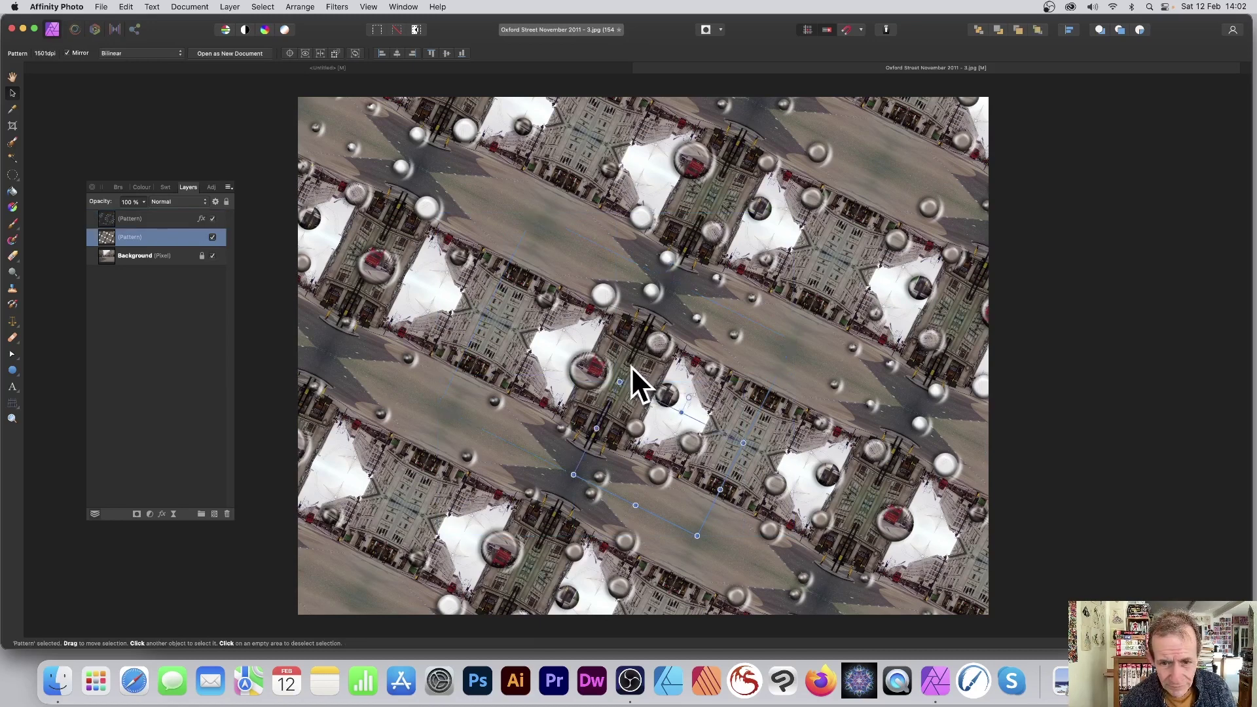
{"action": "key", "text": "super+z"}
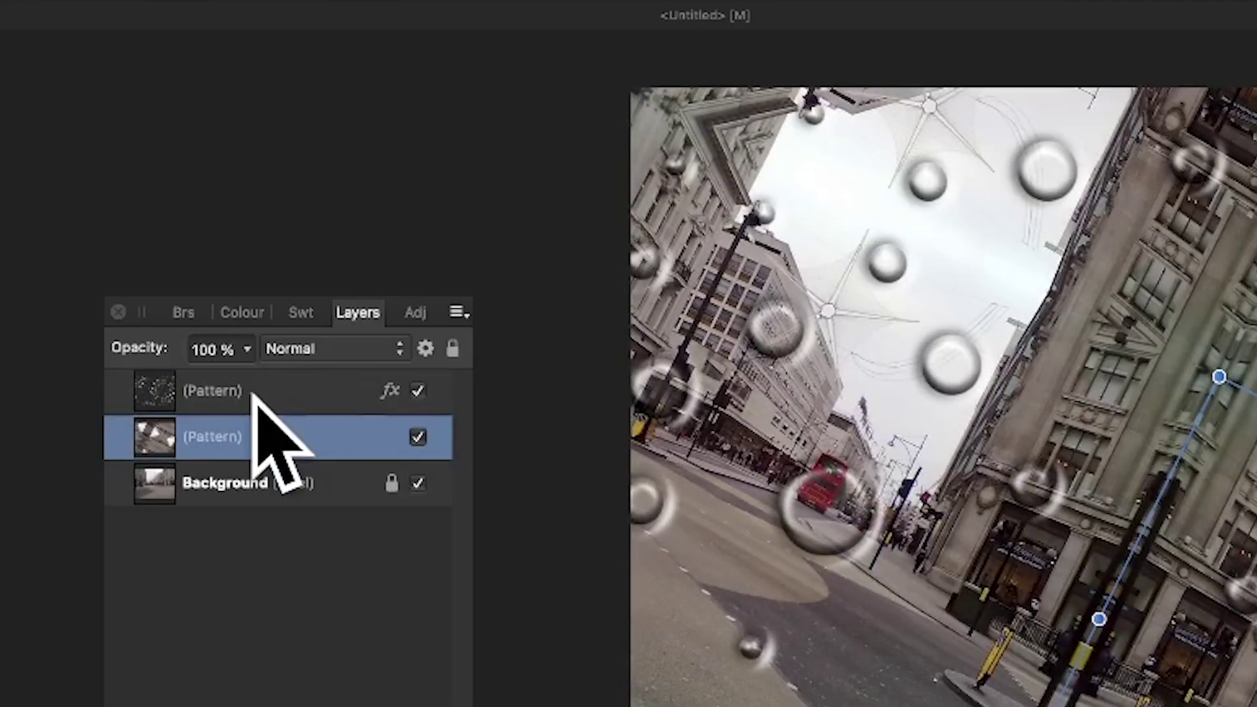
Step: Select both Pattern layers and rotate them back to 0° so the pattern sits upright
{"action": "left_click", "coordinate": [138, 219], "text": "shift"}
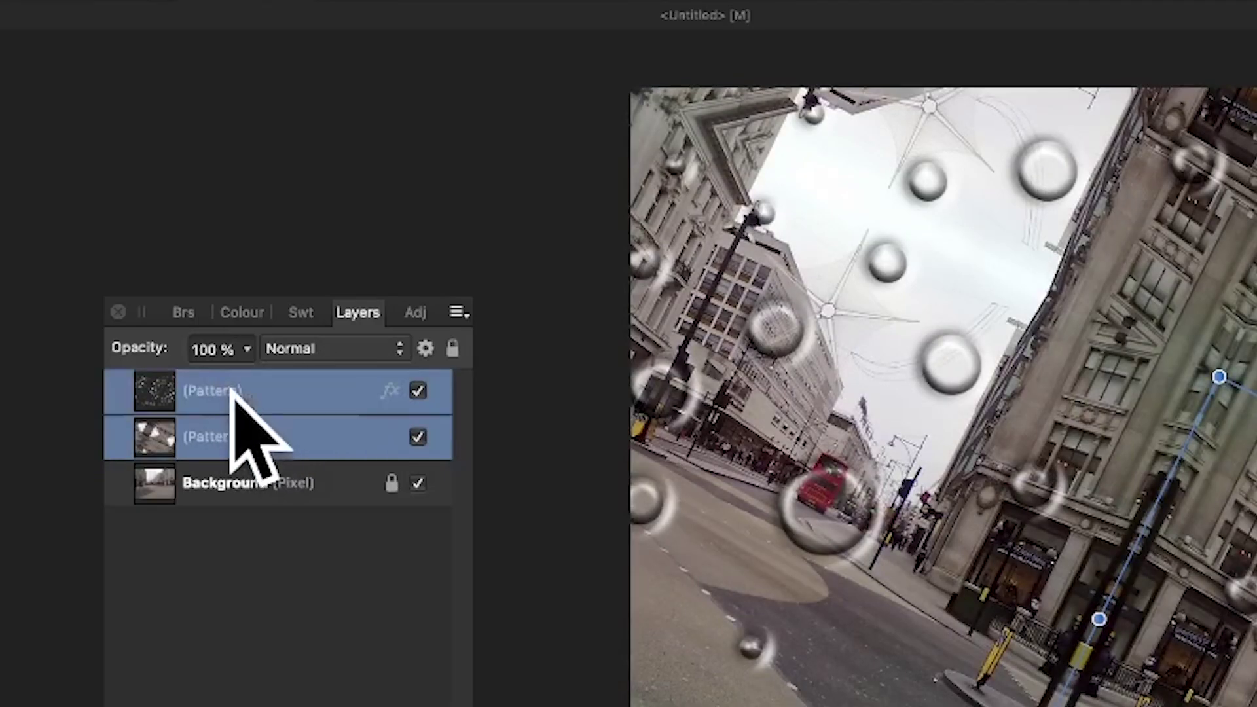